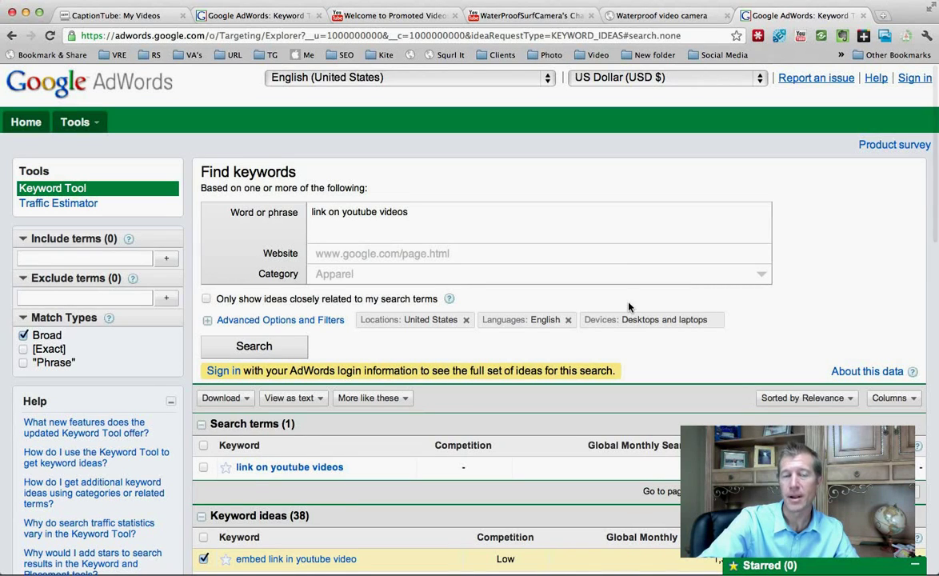
Review the AdWords keyword ideas, the ad overlays on the WaterProofSurfCamera YouTube channel's video, and the waterproofsurfcameras.com site.
{"action": "scroll", "coordinate": [621, 266], "scroll_direction": "down", "scroll_amount": 2}
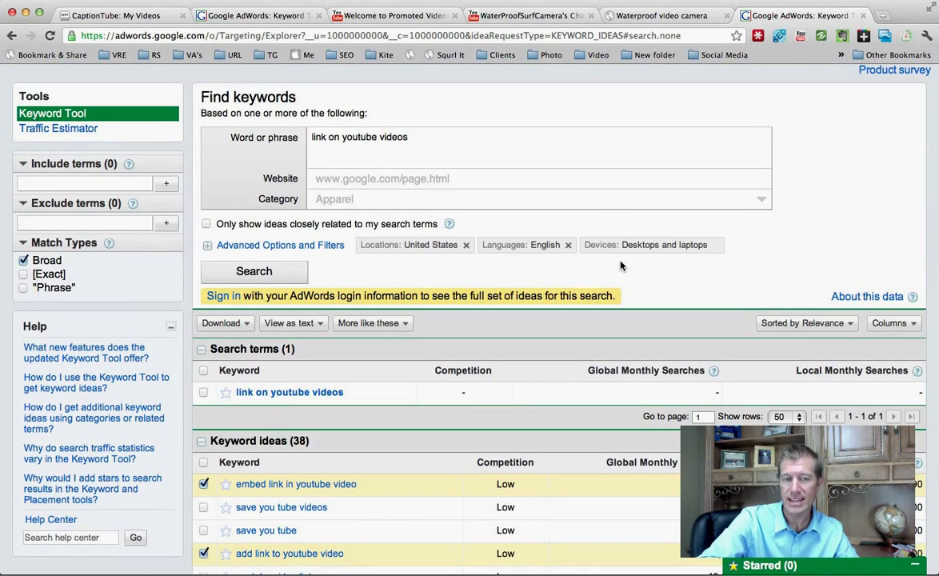
{"action": "scroll", "coordinate": [621, 265], "scroll_direction": "down", "scroll_amount": 1}
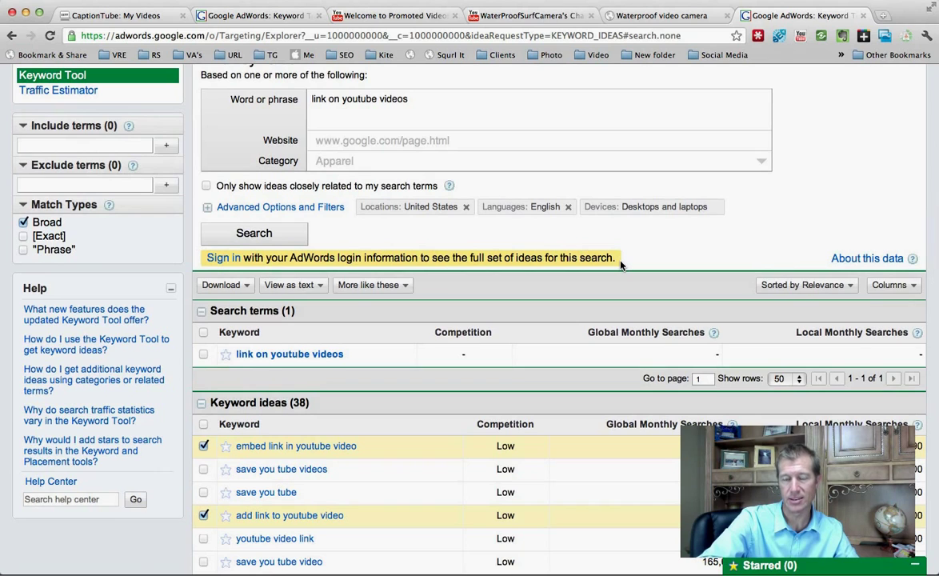
{"action": "scroll", "coordinate": [621, 264], "scroll_direction": "up", "scroll_amount": 3}
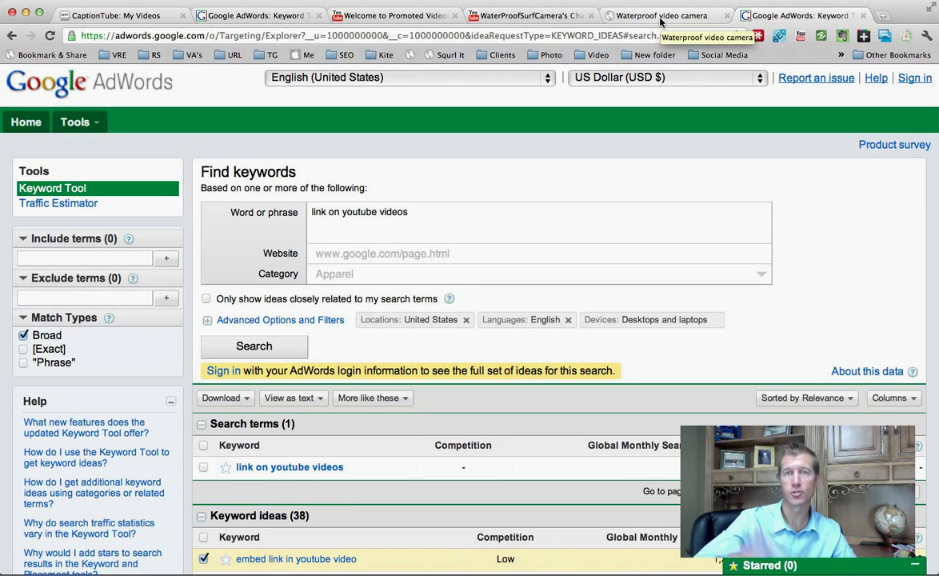
{"action": "left_click", "coordinate": [477, 15]}
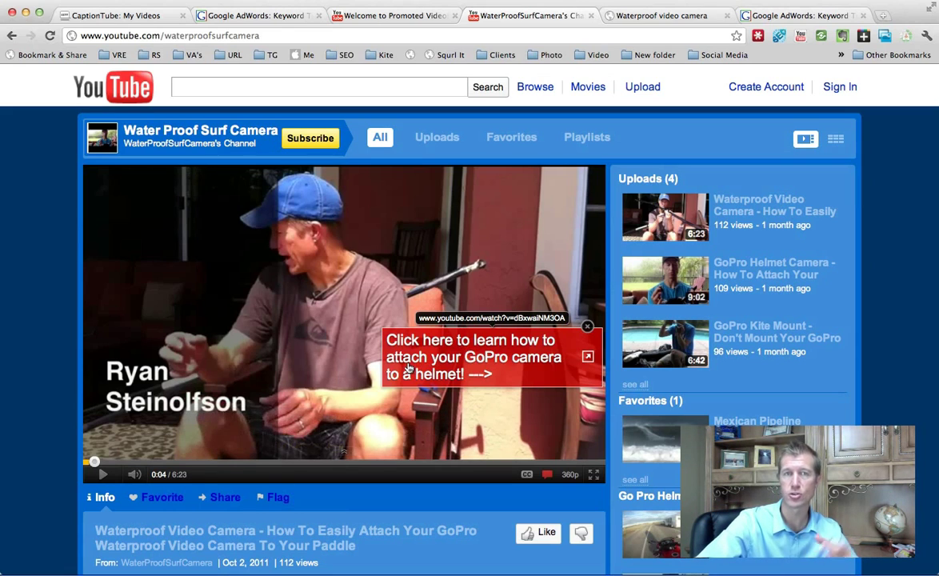
{"action": "mouse_move", "coordinate": [343, 452]}
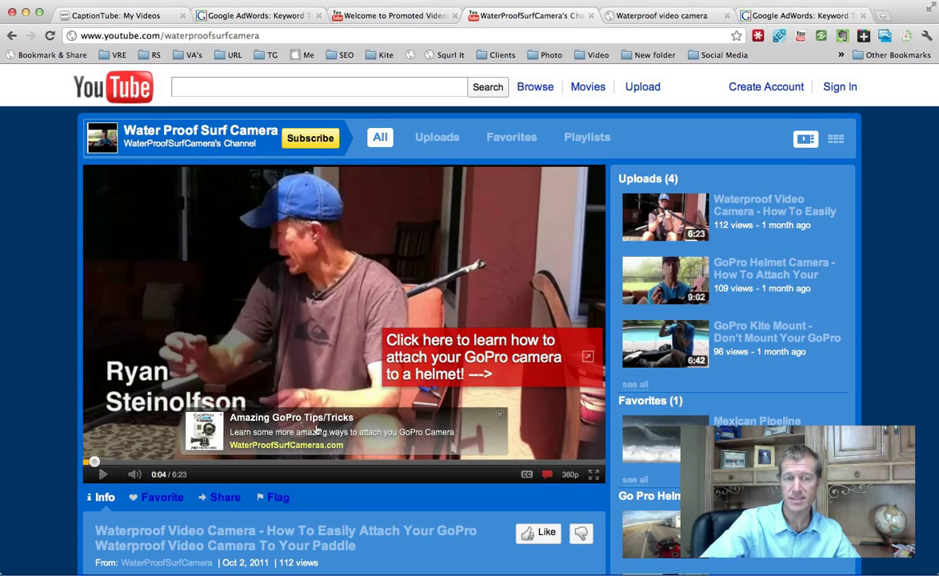
{"action": "left_click", "coordinate": [649, 19]}
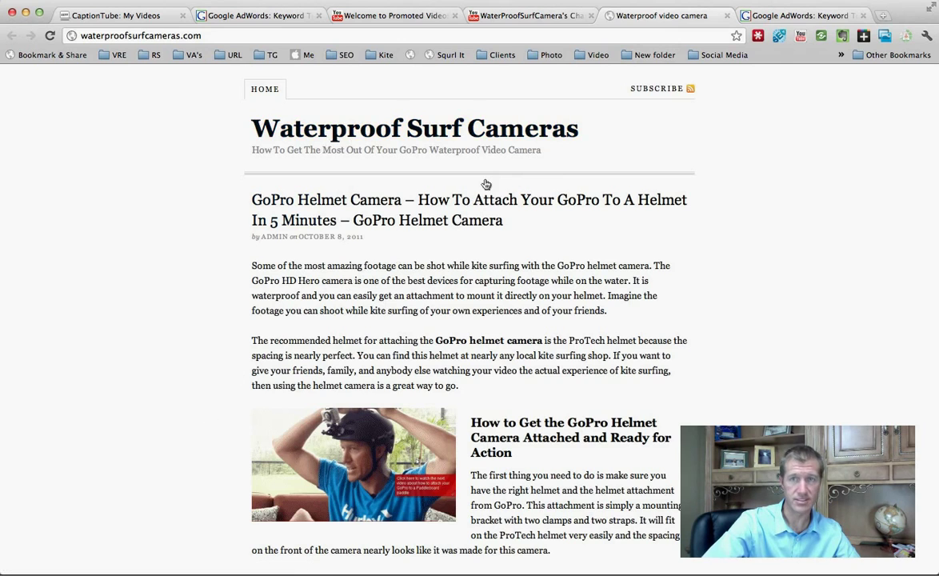
{"action": "left_click", "coordinate": [529, 18]}
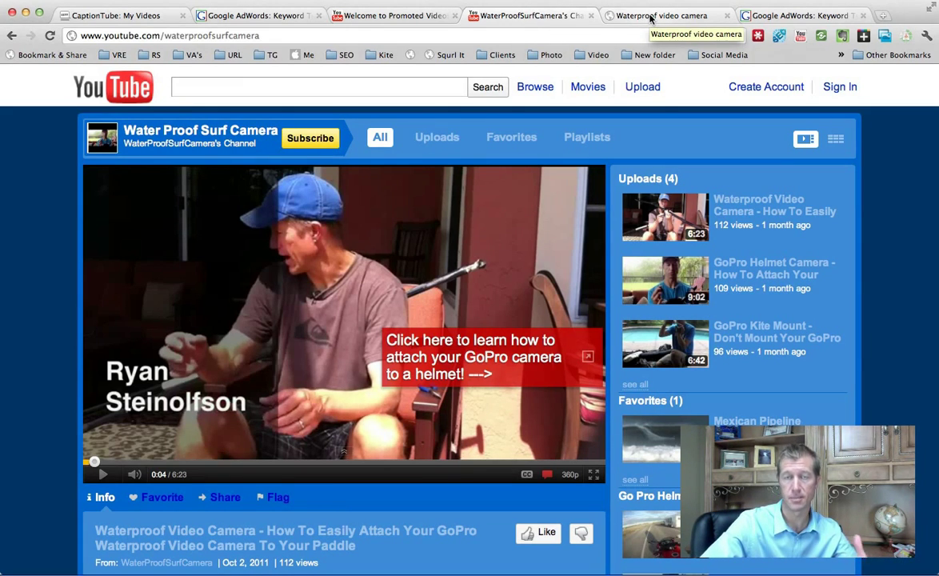
{"action": "left_click", "coordinate": [773, 16]}
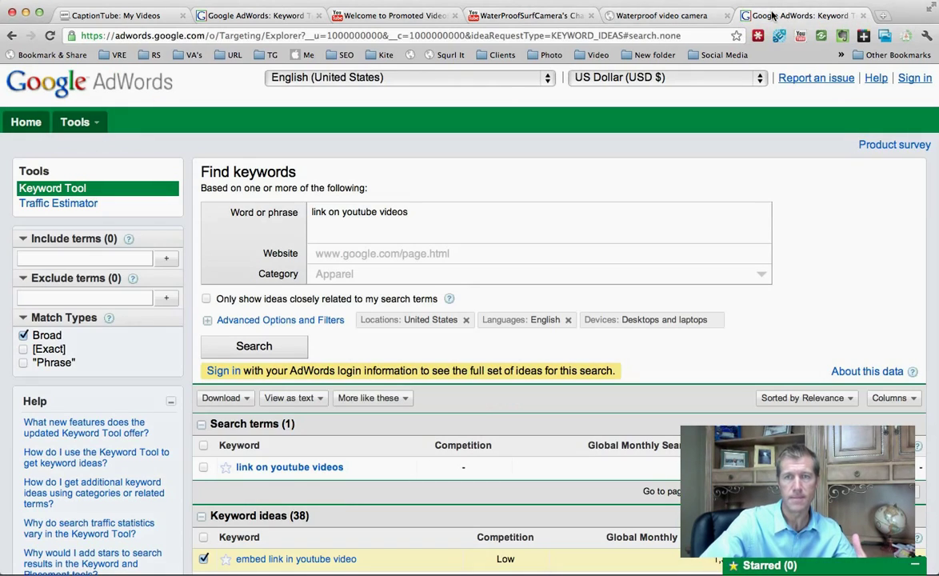
{"action": "left_click", "coordinate": [617, 17]}
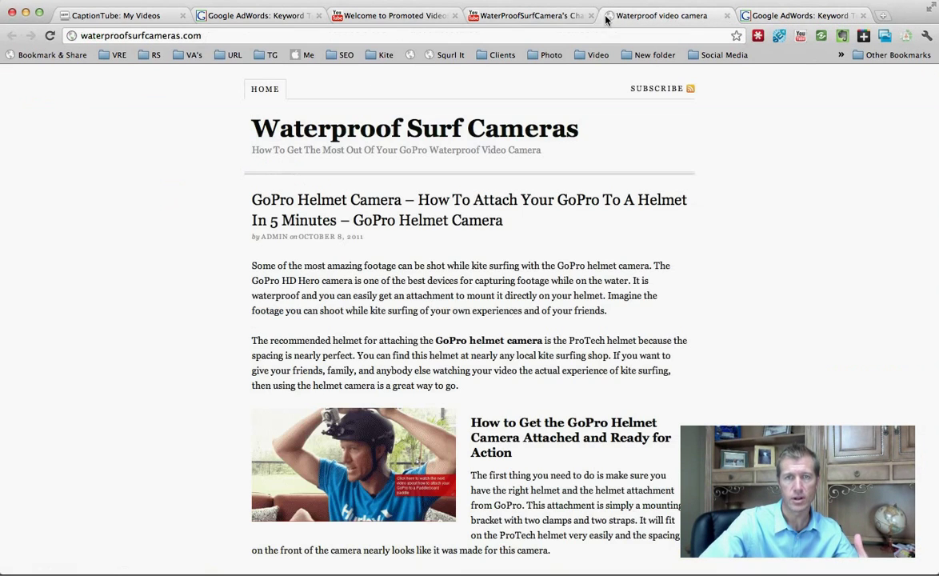
Switch to the YouTube Promoted Videos page and get started with the account setup through the YouTube sign-in.
{"action": "left_click", "coordinate": [395, 17]}
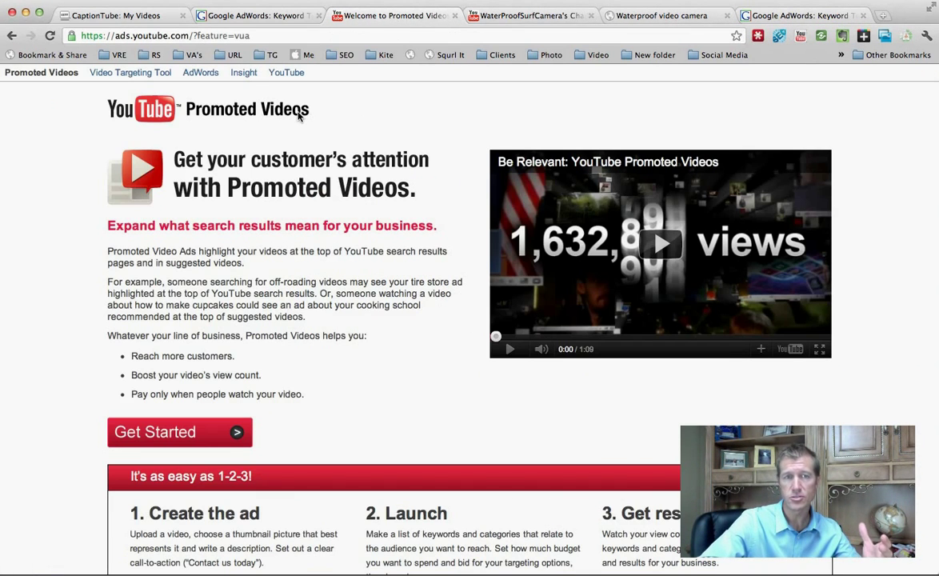
{"action": "left_click", "coordinate": [281, 36]}
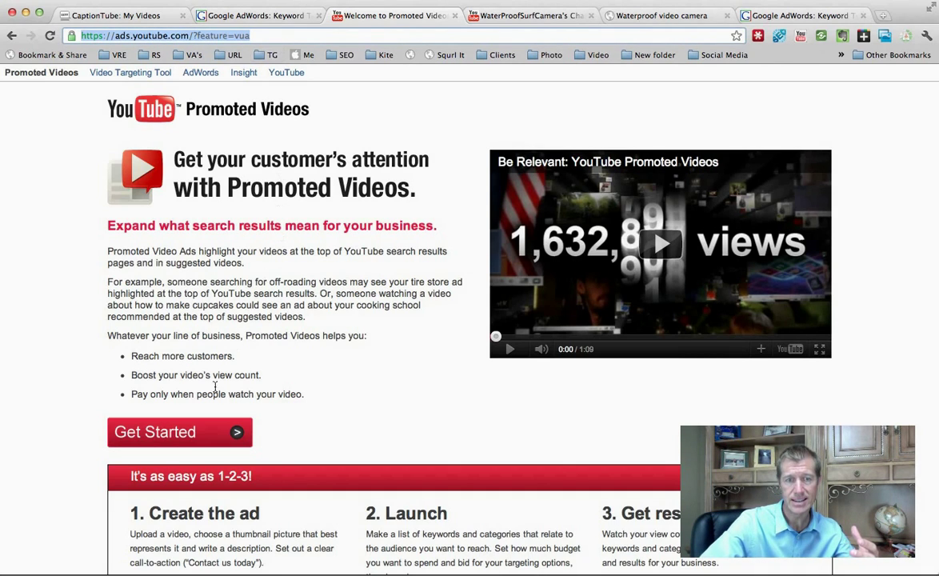
{"action": "left_click", "coordinate": [669, 3]}
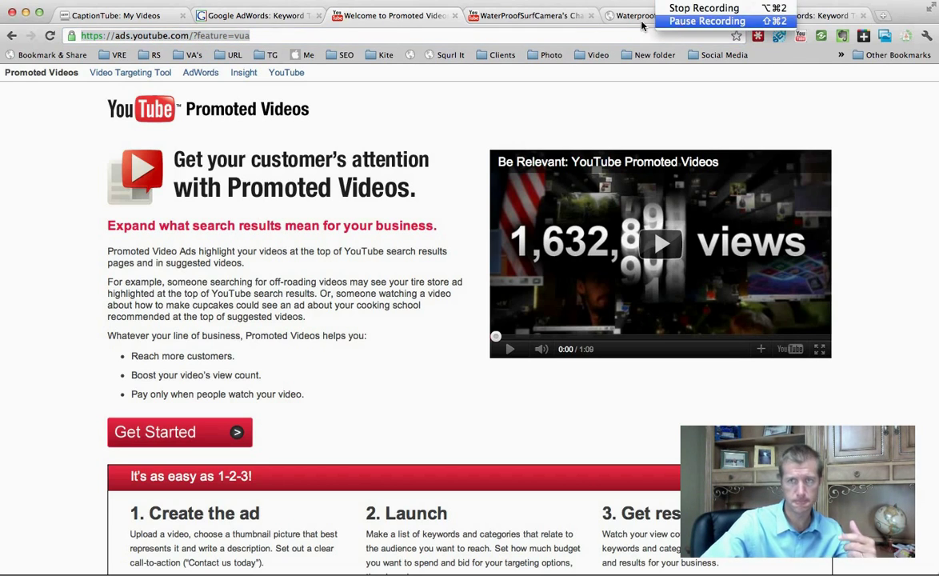
{"action": "left_click", "coordinate": [446, 158]}
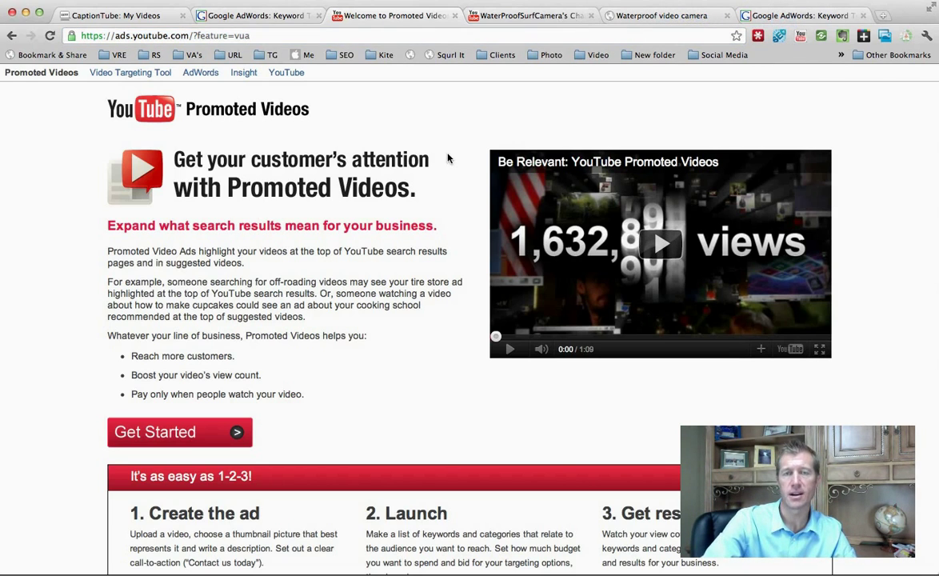
{"action": "left_click", "coordinate": [235, 432]}
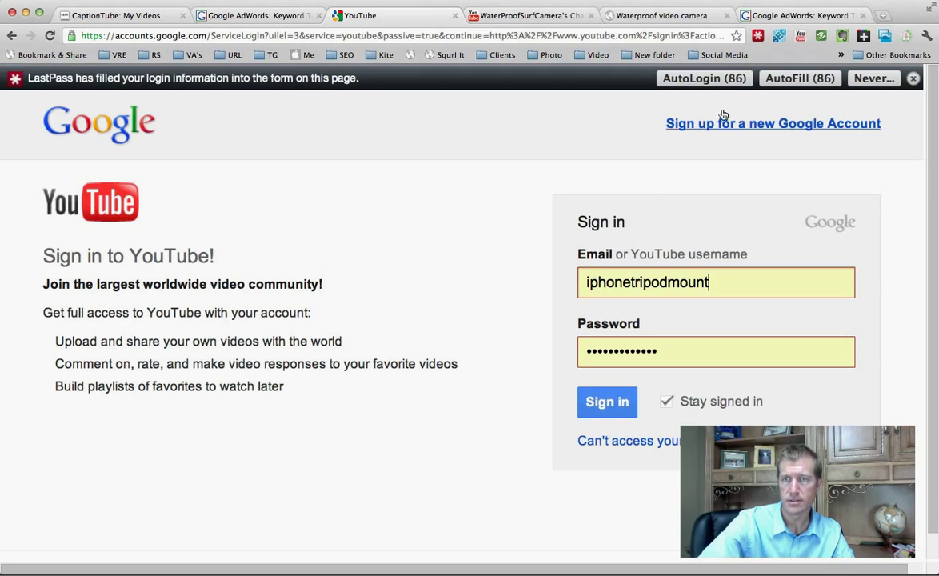
{"action": "left_click", "coordinate": [672, 1]}
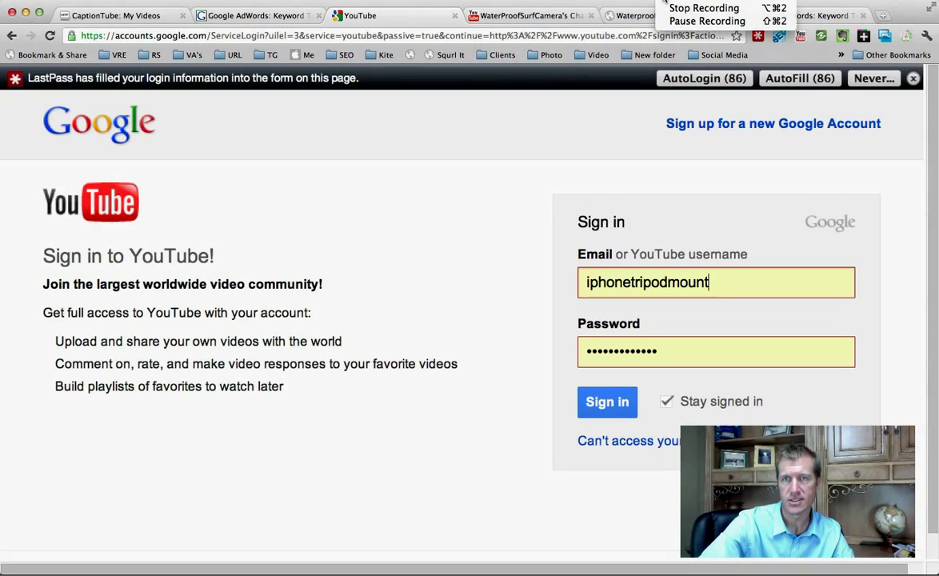
{"action": "left_click", "coordinate": [676, 21]}
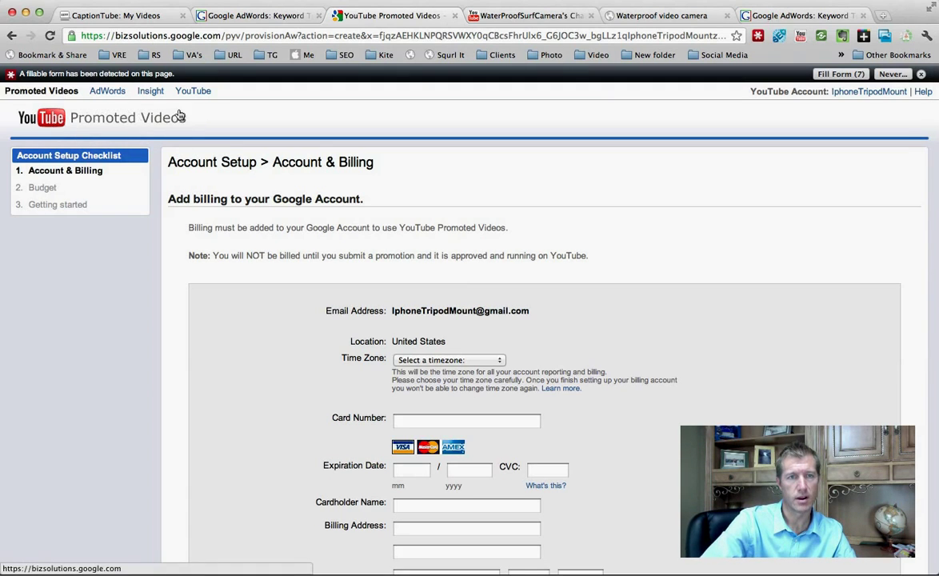
Dismiss the form-fill notice and review the time zone, card, billing address and activation fee sections of the Account & Billing form.
{"action": "left_click", "coordinate": [921, 74]}
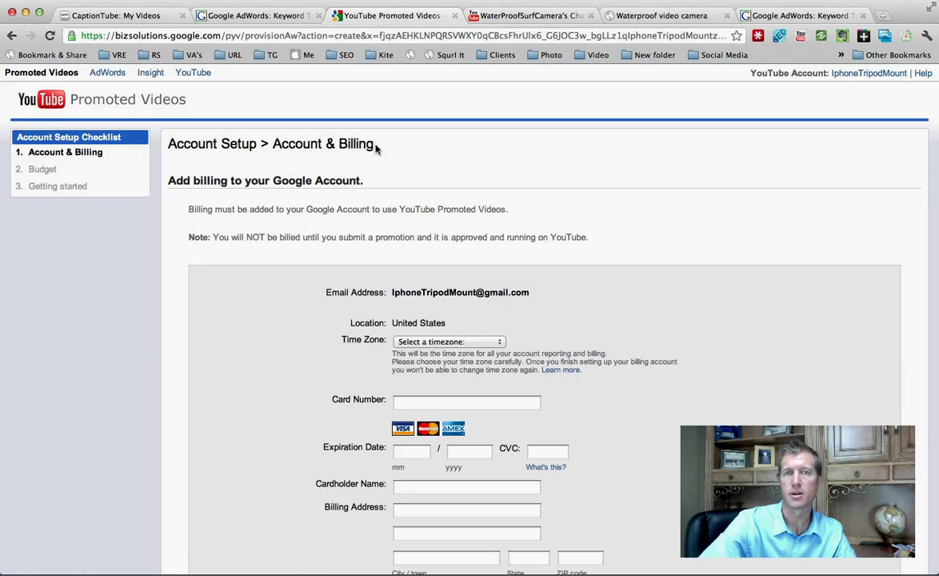
{"action": "scroll", "coordinate": [455, 310], "scroll_direction": "down", "scroll_amount": 4}
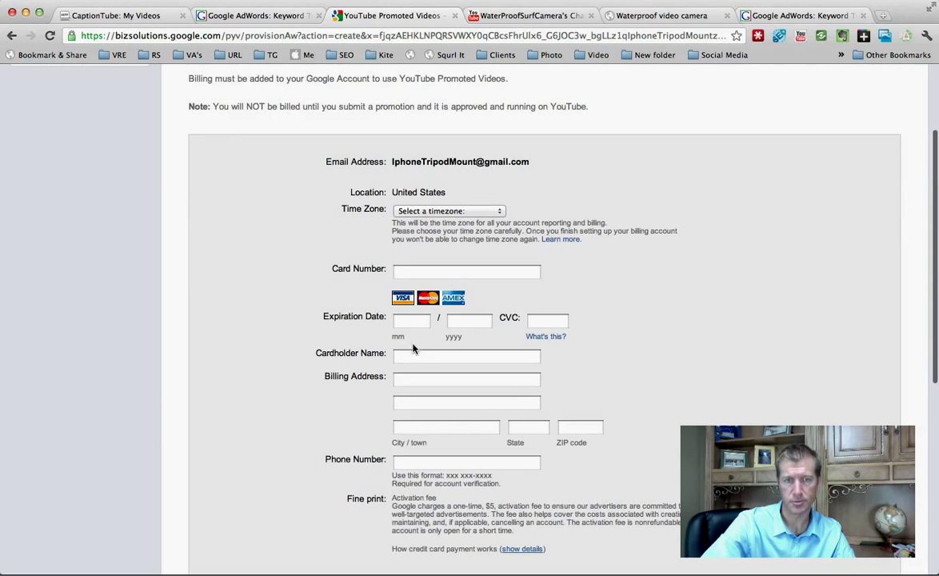
{"action": "scroll", "coordinate": [447, 394], "scroll_direction": "down", "scroll_amount": 2}
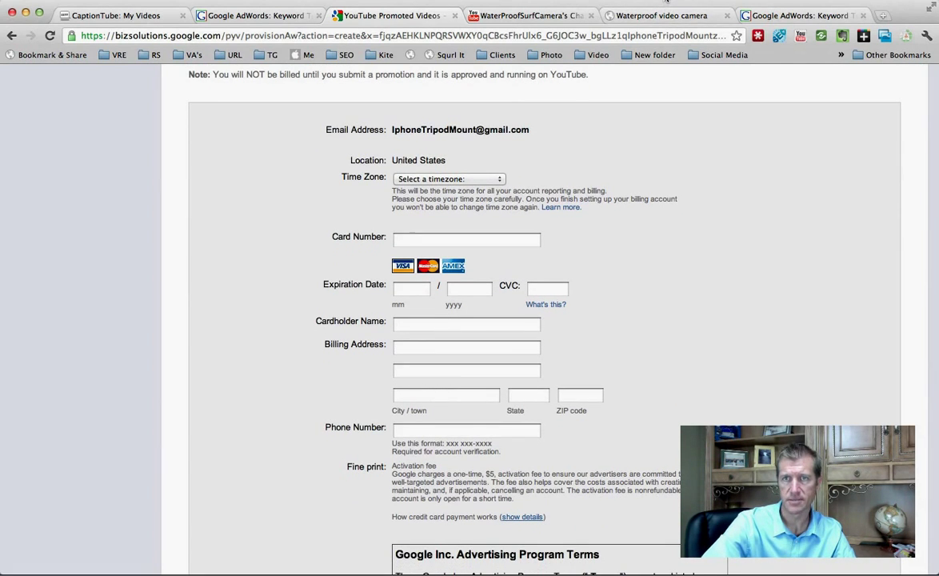
{"action": "left_click", "coordinate": [666, 0]}
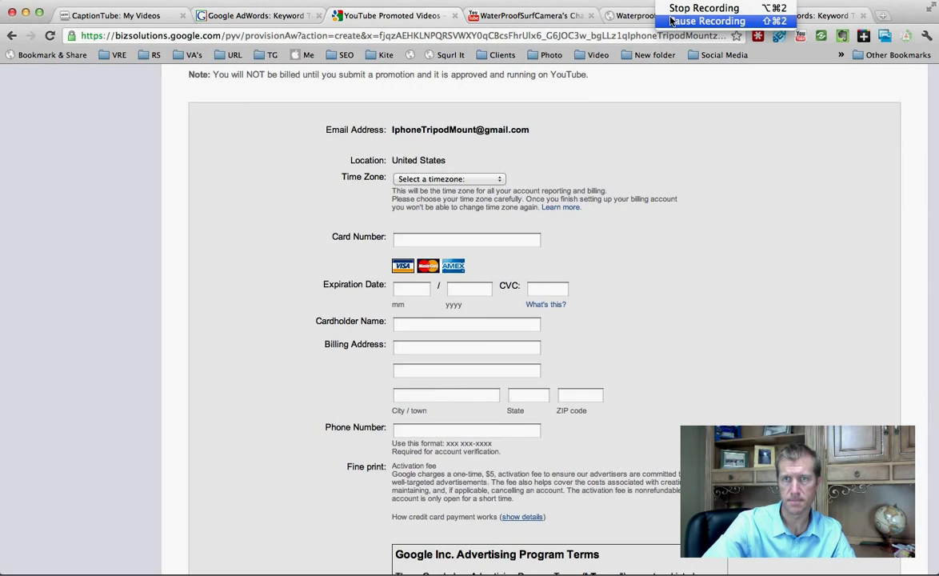
{"action": "left_click", "coordinate": [704, 21]}
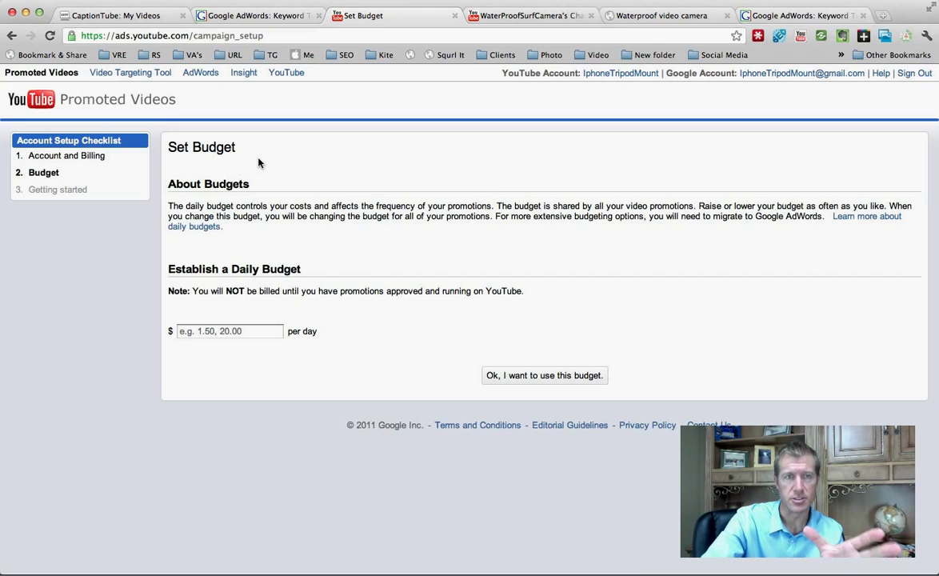
Set the Promoted Videos daily budget to $1.00 per day and accept it.
{"action": "left_click", "coordinate": [232, 330]}
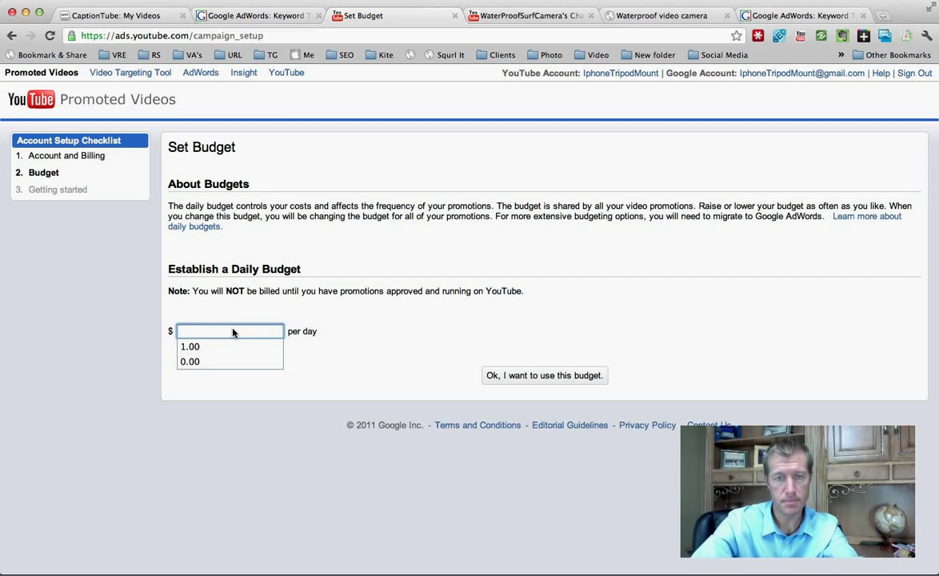
{"action": "left_click", "coordinate": [237, 346]}
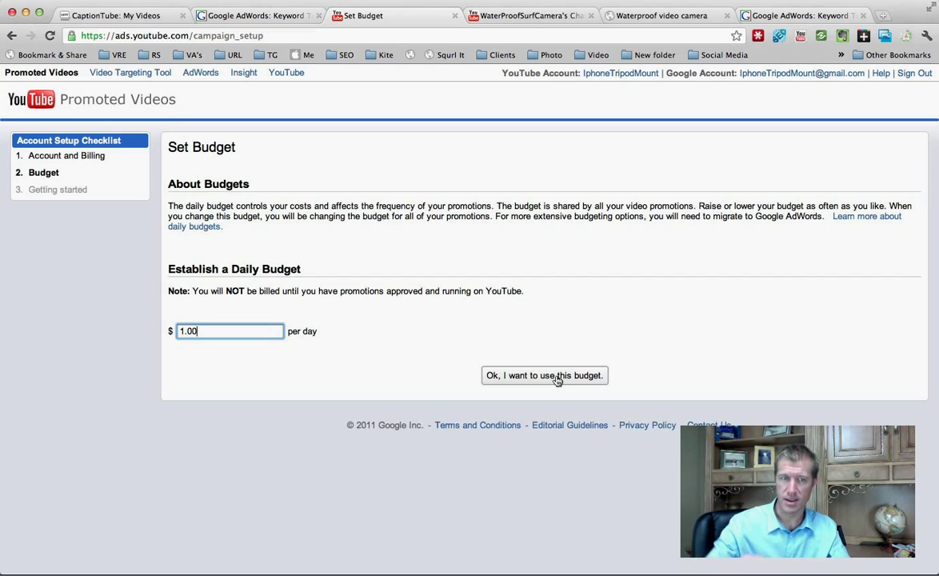
{"action": "left_click", "coordinate": [577, 382]}
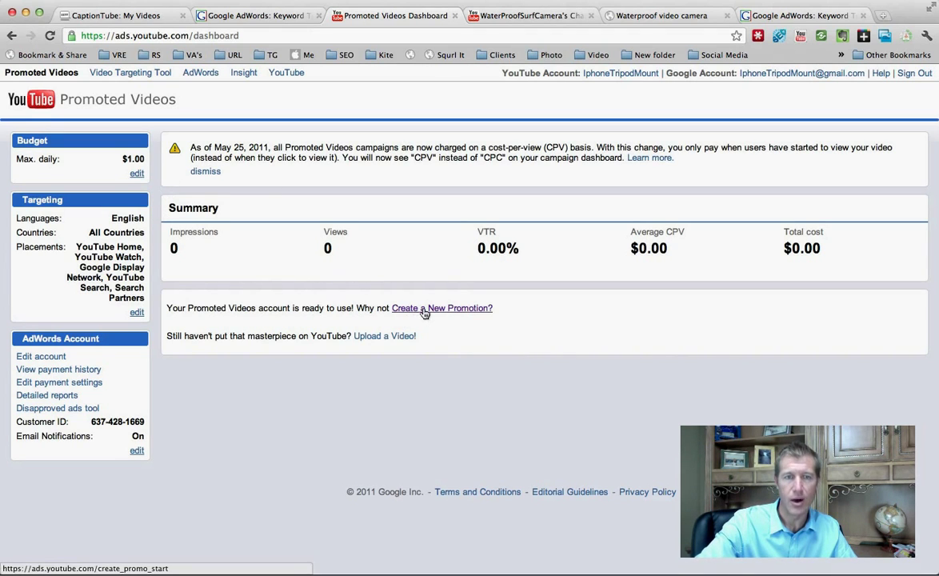
Create a new promotion for the video "Using An Xshot Pocket With A Tripod" and agree to the copyright terms.
{"action": "left_click", "coordinate": [463, 310]}
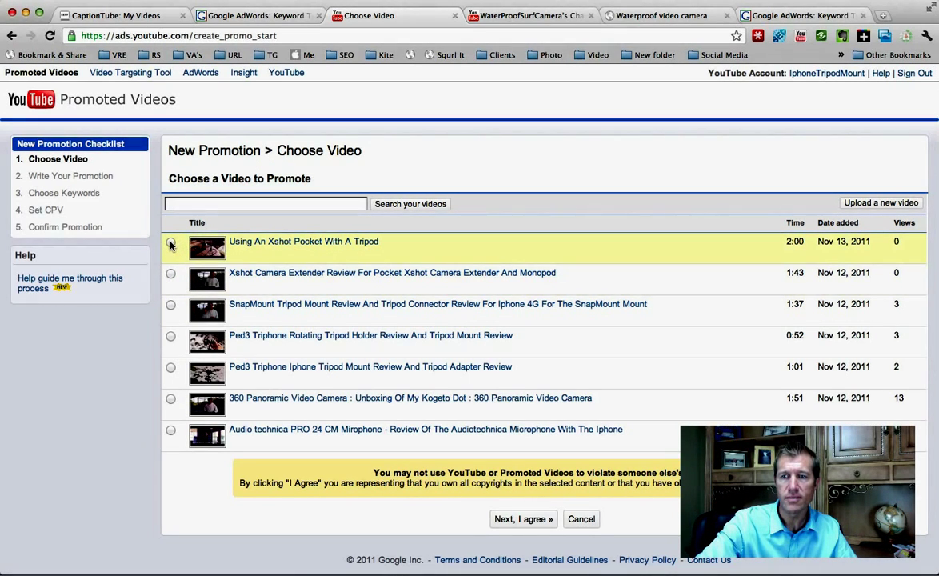
{"action": "left_click", "coordinate": [170, 245]}
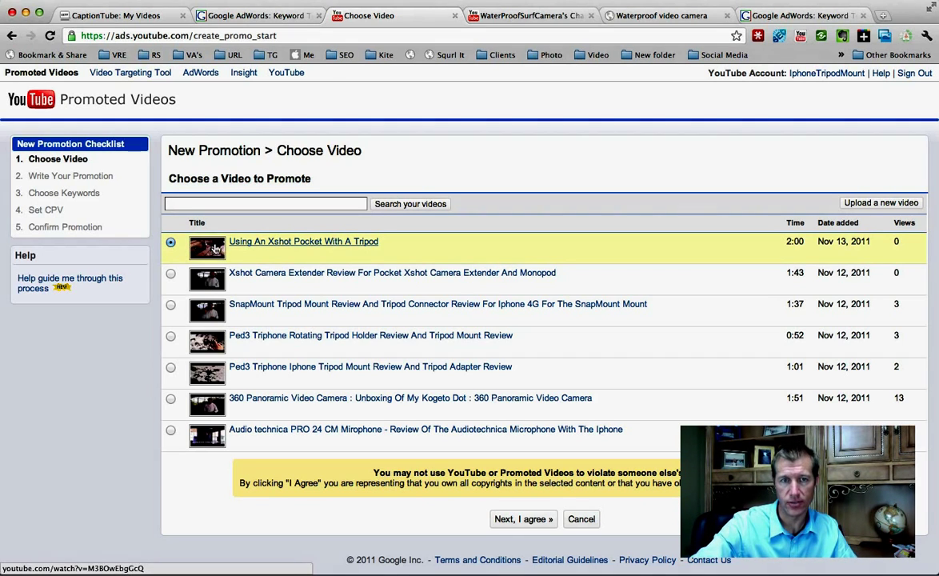
{"action": "left_click", "coordinate": [524, 519]}
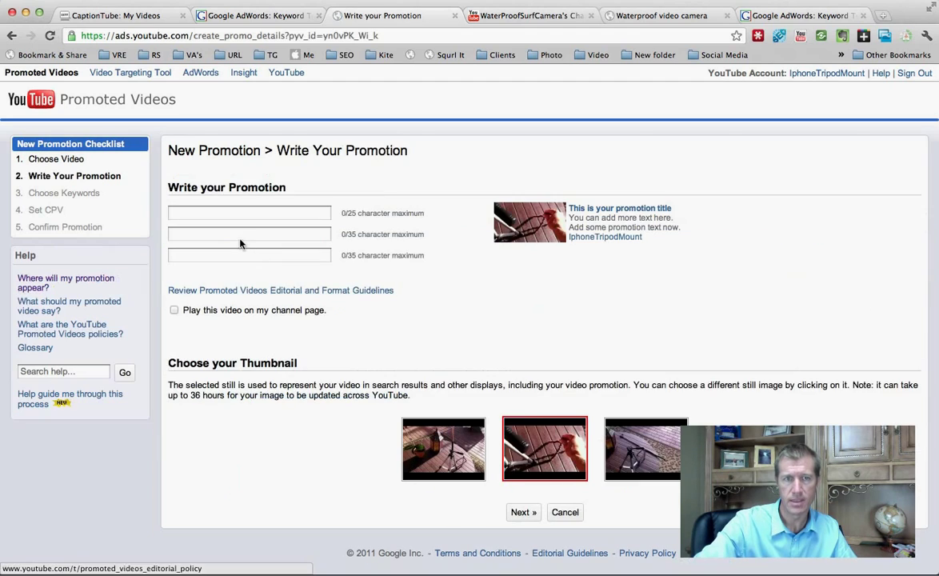
Write the promotion with title "This is my promotion" and text lines "This is my next line" and "Go to this website", and continue to keywords.
{"action": "left_click", "coordinate": [263, 211]}
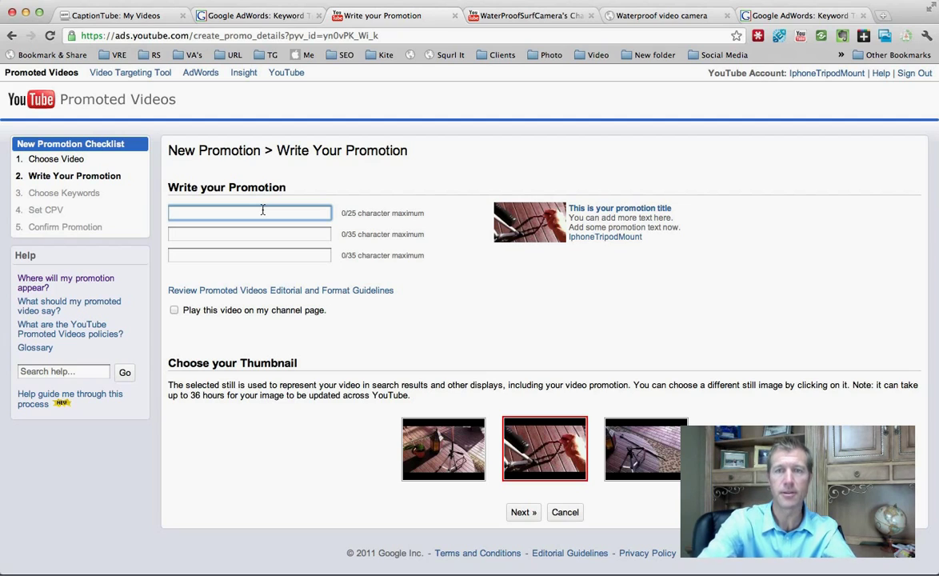
{"action": "left_click", "coordinate": [672, 0]}
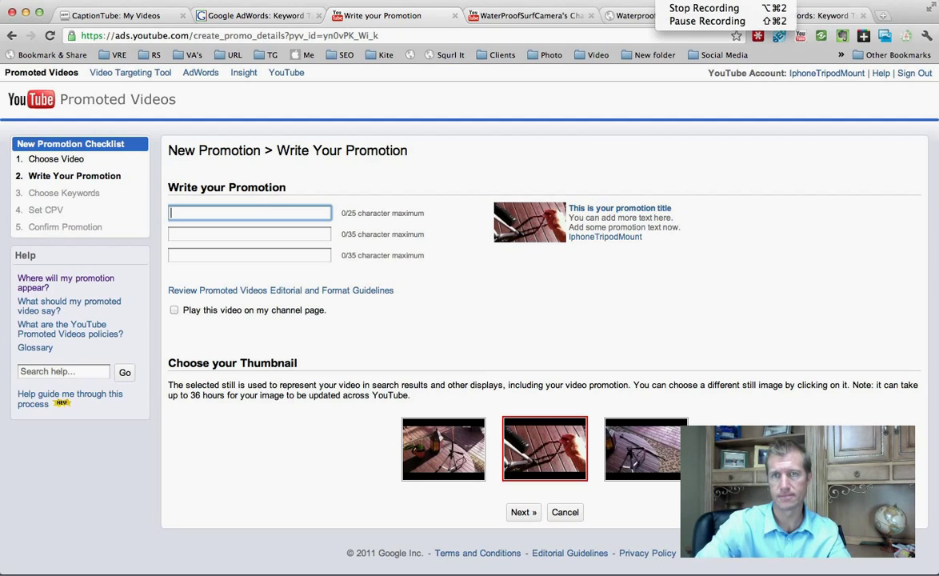
{"action": "left_click", "coordinate": [681, 21]}
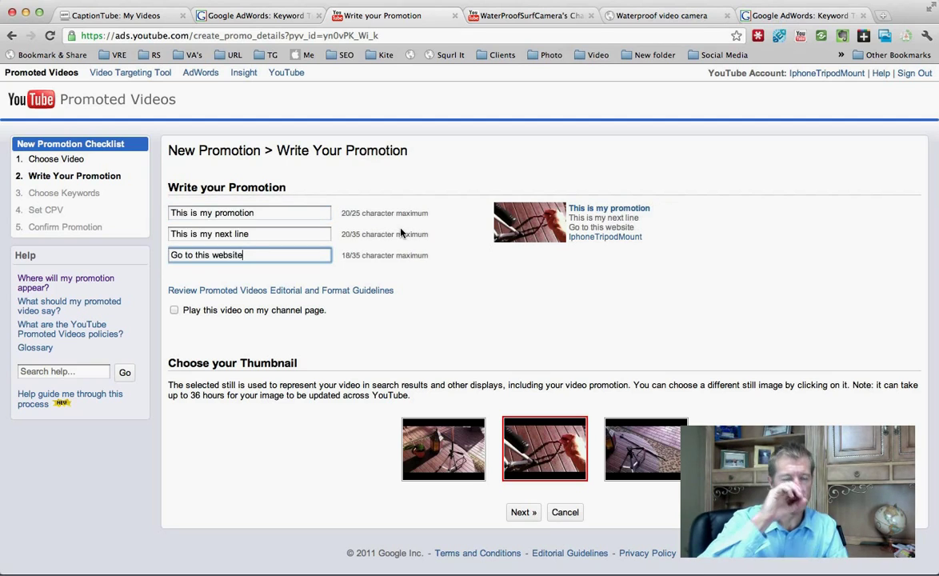
{"action": "double_click", "coordinate": [262, 215]}
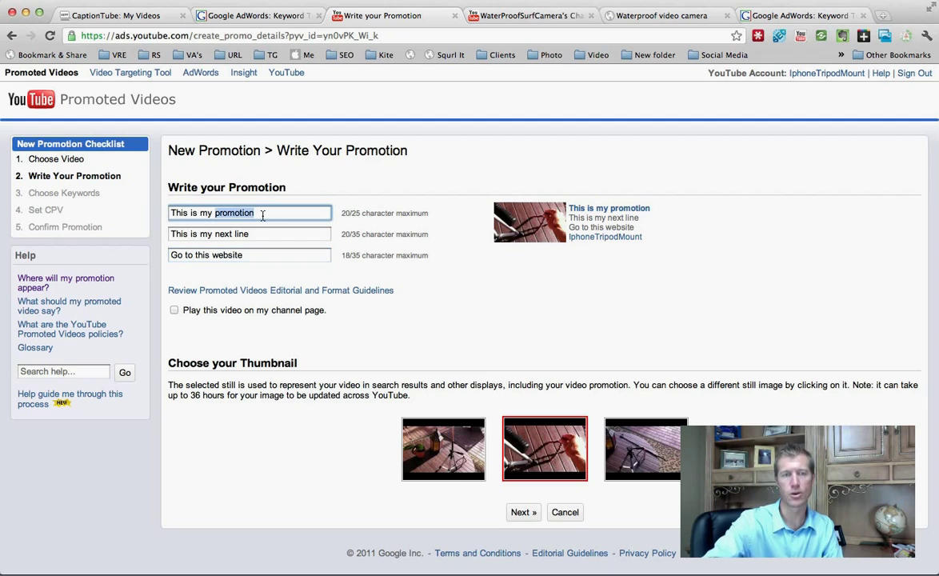
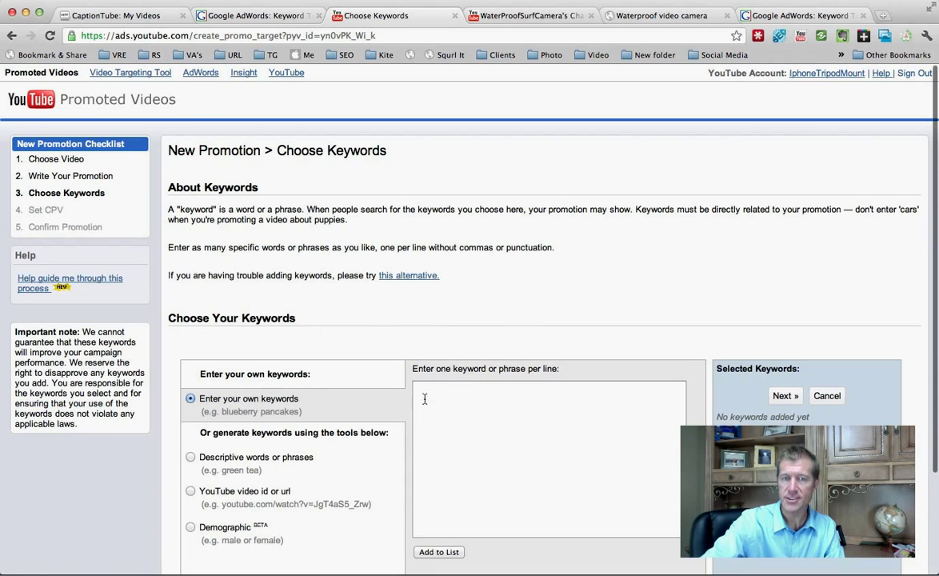
Try to continue the promotion with "watches" entered as its own keyword.
{"action": "left_click", "coordinate": [484, 400]}
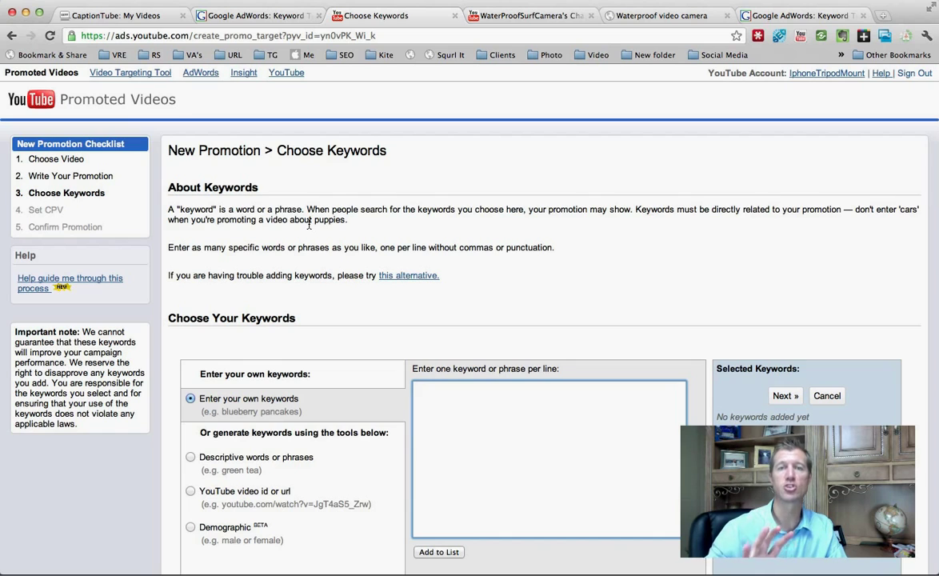
{"action": "type", "text": "watches"}
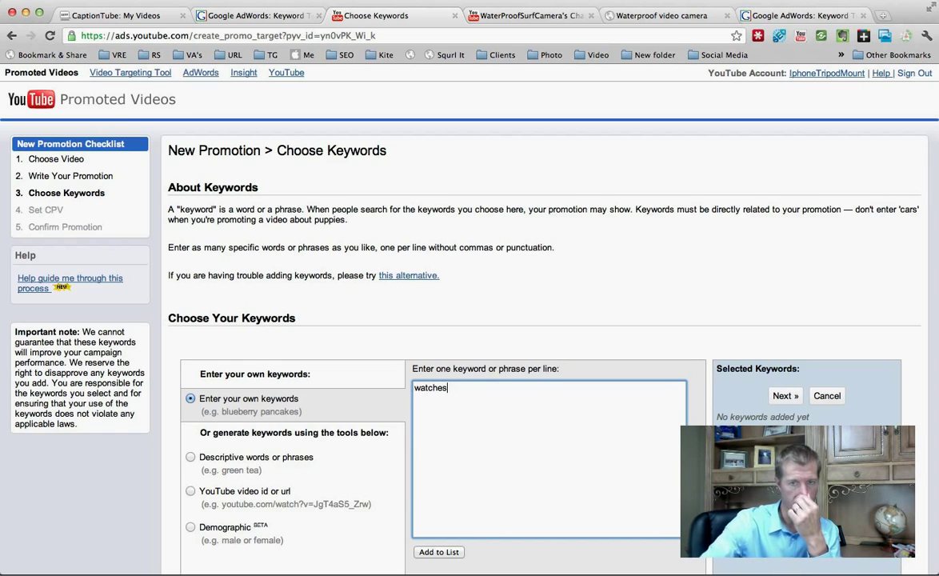
{"action": "left_click", "coordinate": [784, 396]}
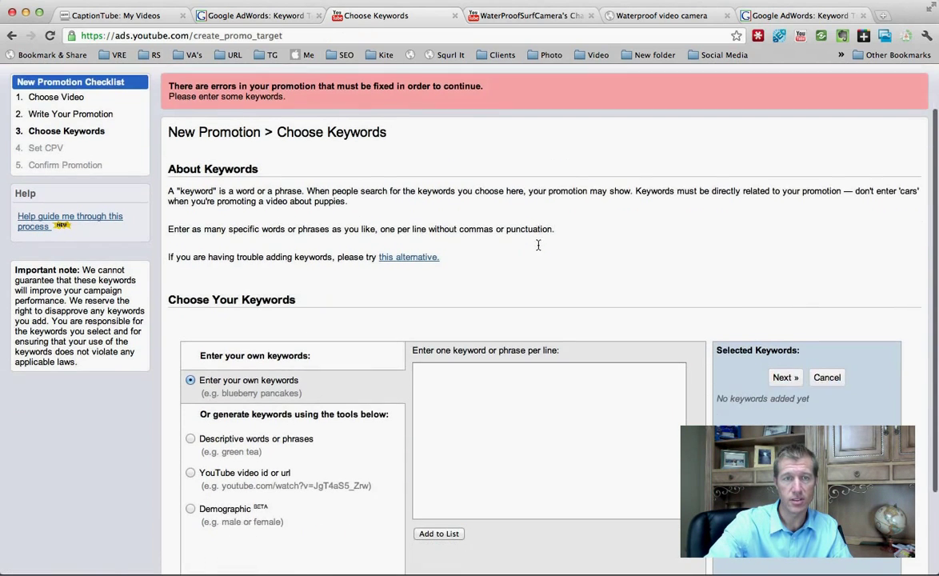
Add "insurance quote" to the promotion's selected keywords and continue to the CPV setting.
{"action": "scroll", "coordinate": [538, 245], "scroll_direction": "down", "scroll_amount": 3}
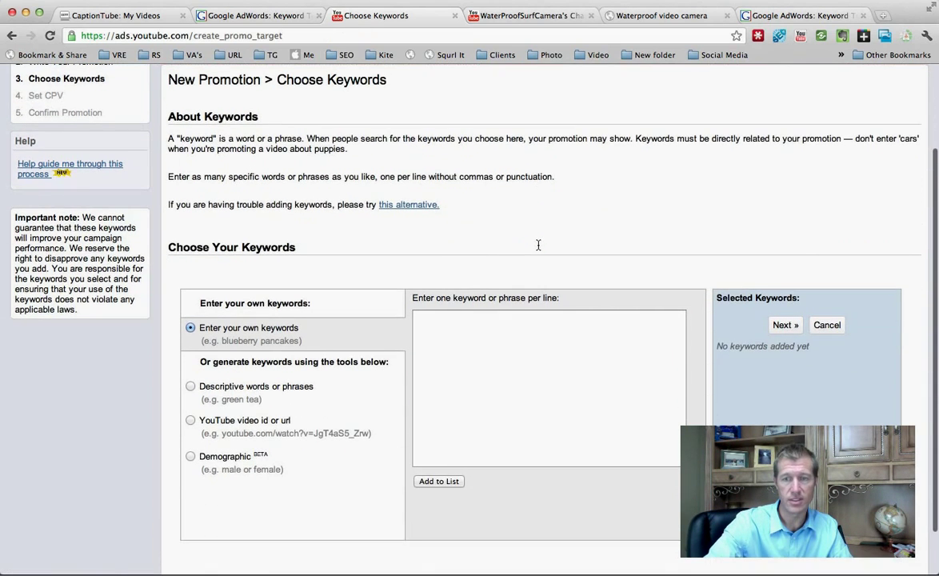
{"action": "left_click", "coordinate": [518, 360]}
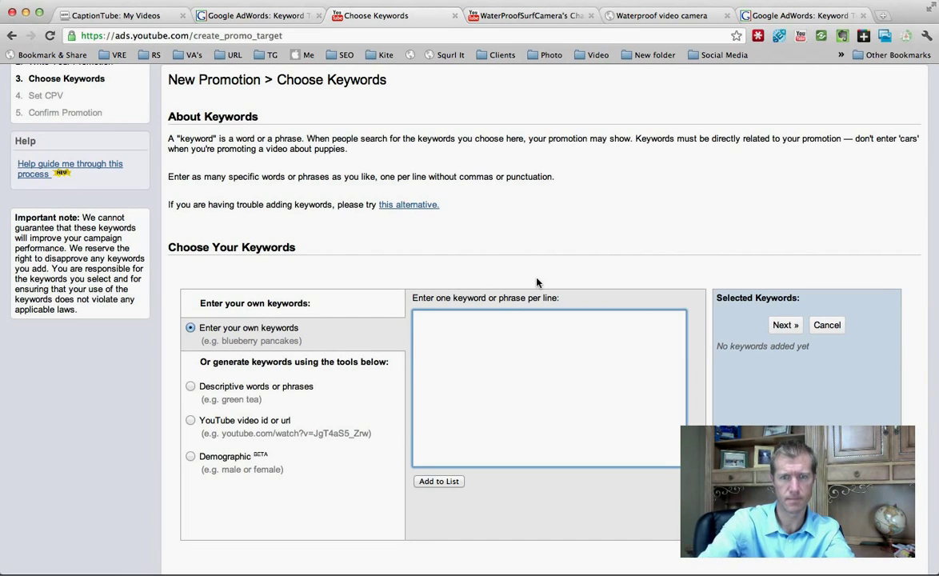
{"action": "type", "text": "insu"}
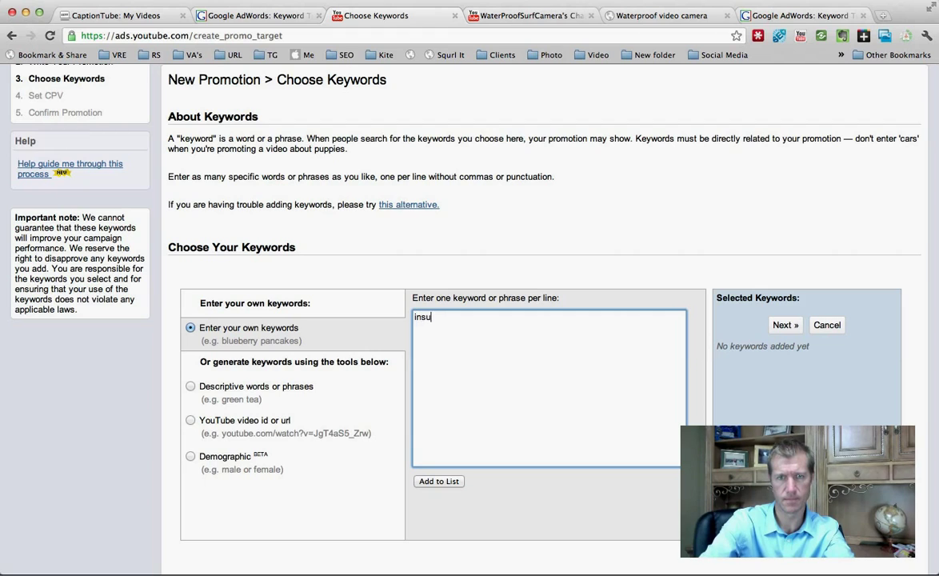
{"action": "type", "text": "rance "}
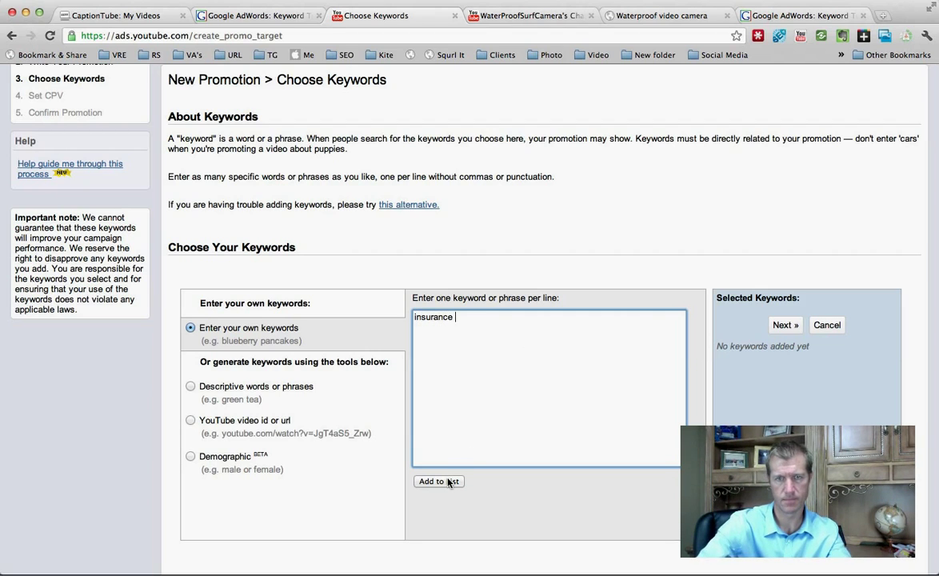
{"action": "type", "text": "quote"}
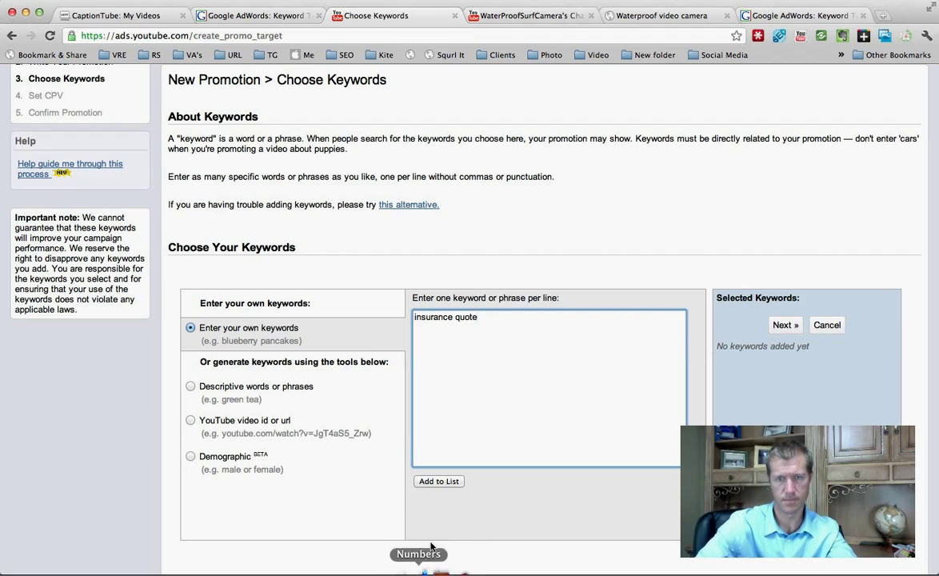
{"action": "left_click", "coordinate": [450, 483]}
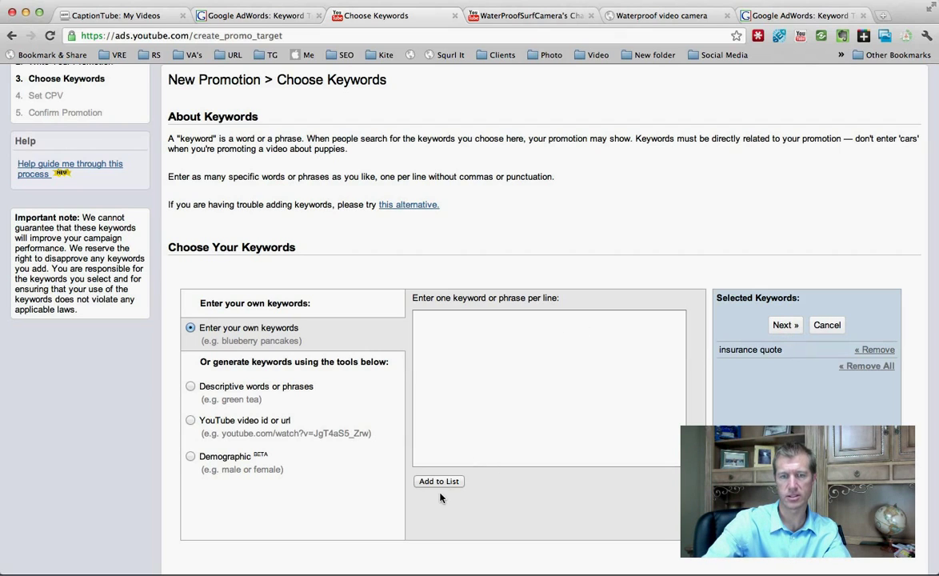
{"action": "left_click", "coordinate": [785, 328]}
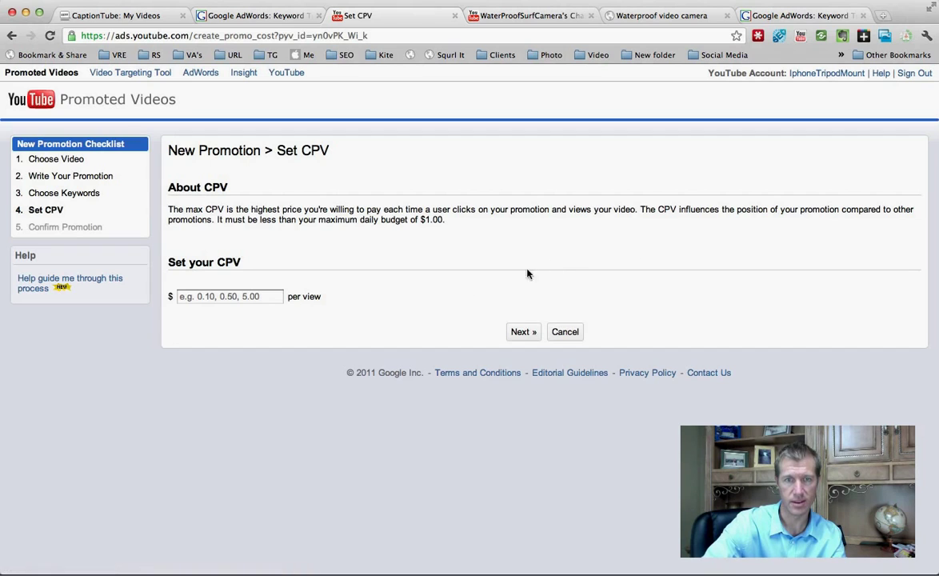
Set the maximum CPV to $.01 per view and run the promotion.
{"action": "left_click", "coordinate": [270, 297]}
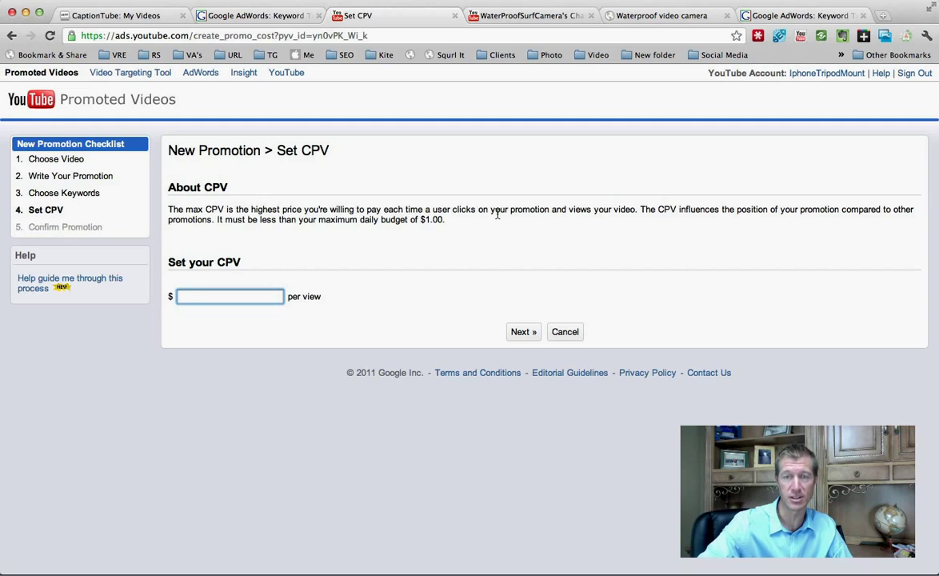
{"action": "left_click", "coordinate": [258, 297]}
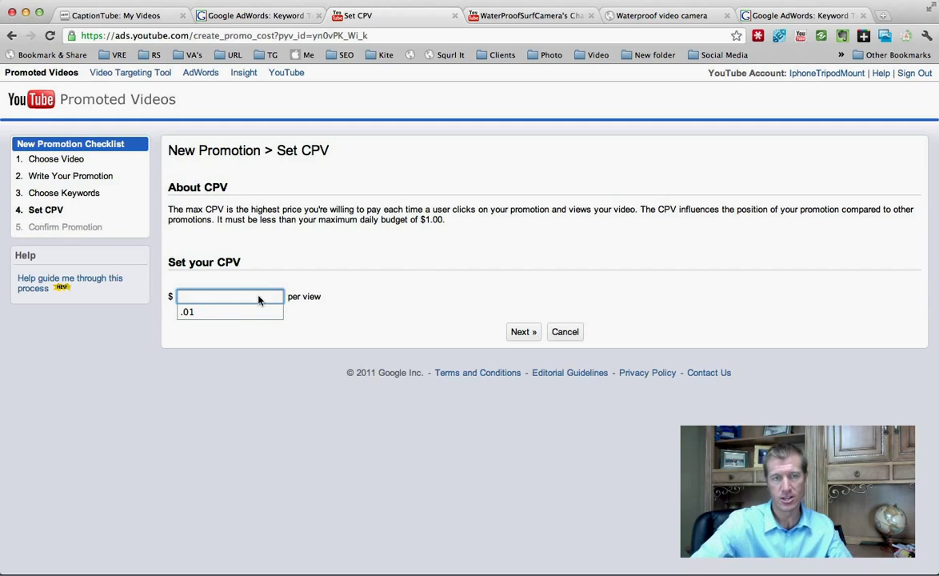
{"action": "left_click", "coordinate": [264, 312]}
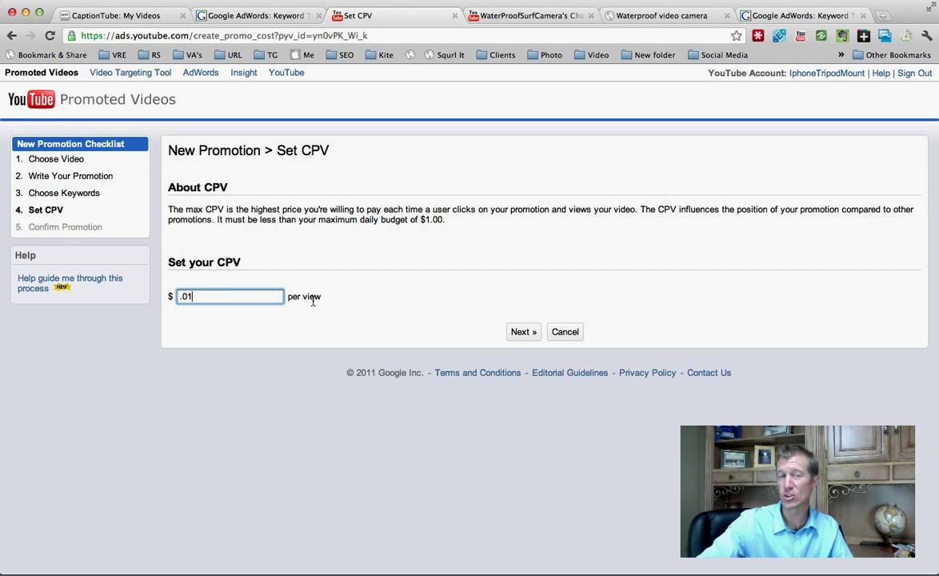
{"action": "left_click", "coordinate": [525, 334]}
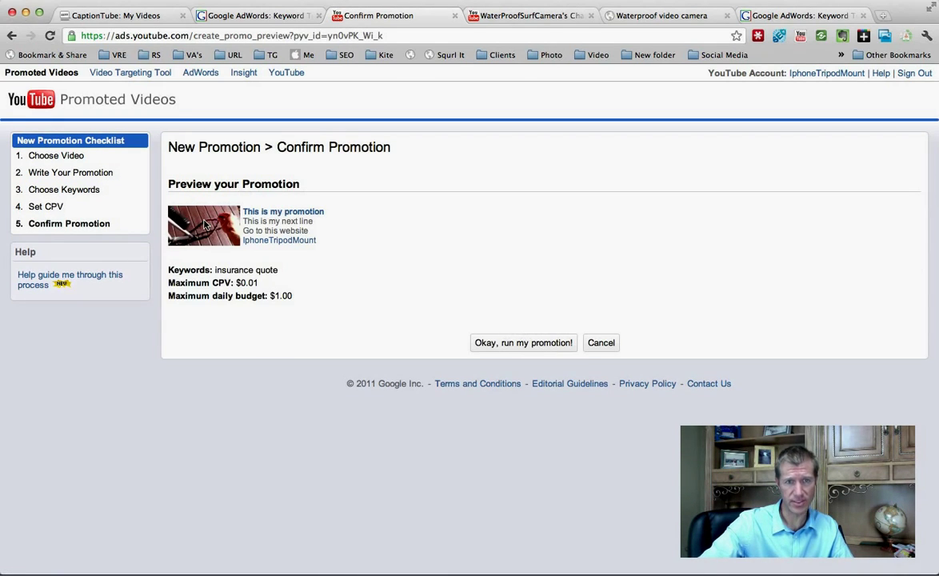
{"action": "left_click", "coordinate": [530, 343]}
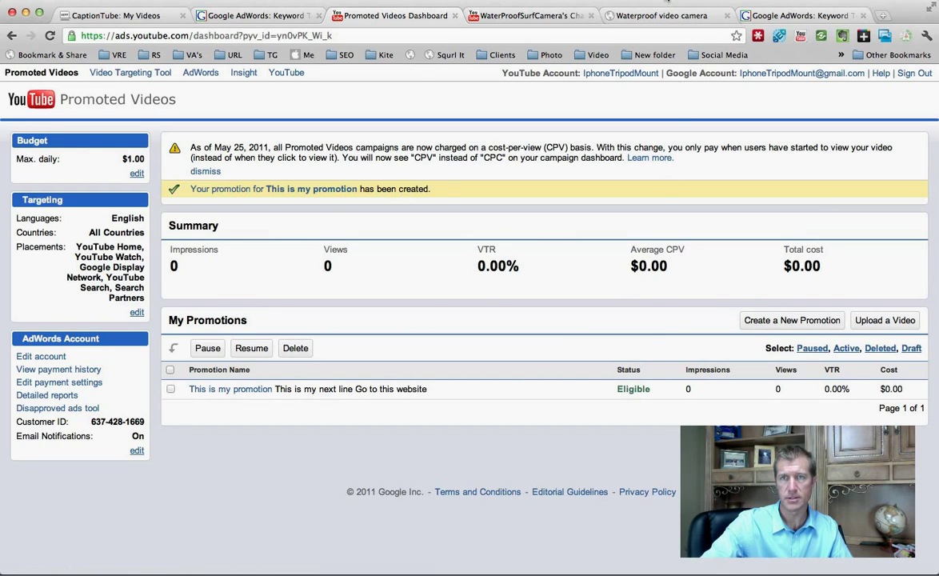
{"action": "left_click", "coordinate": [667, 2]}
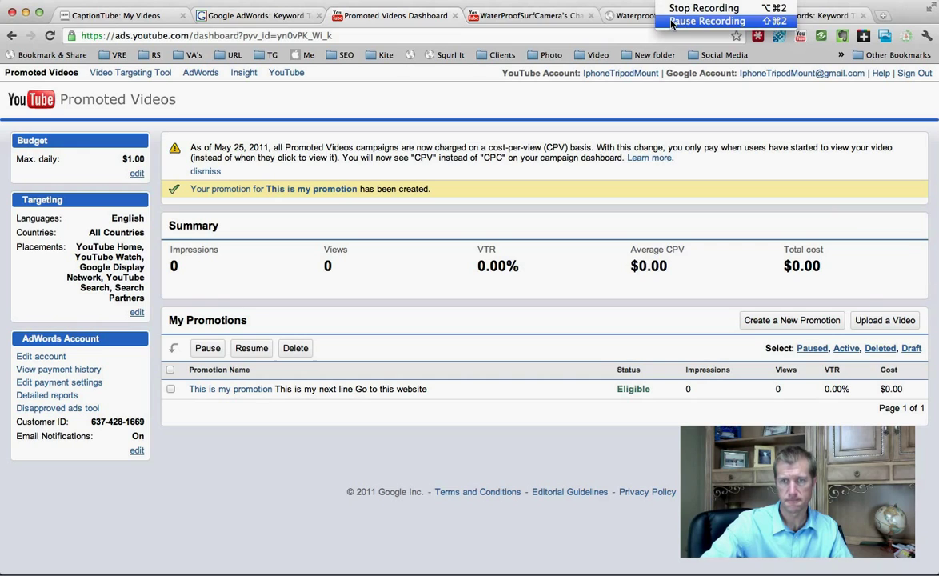
{"action": "left_click", "coordinate": [707, 21]}
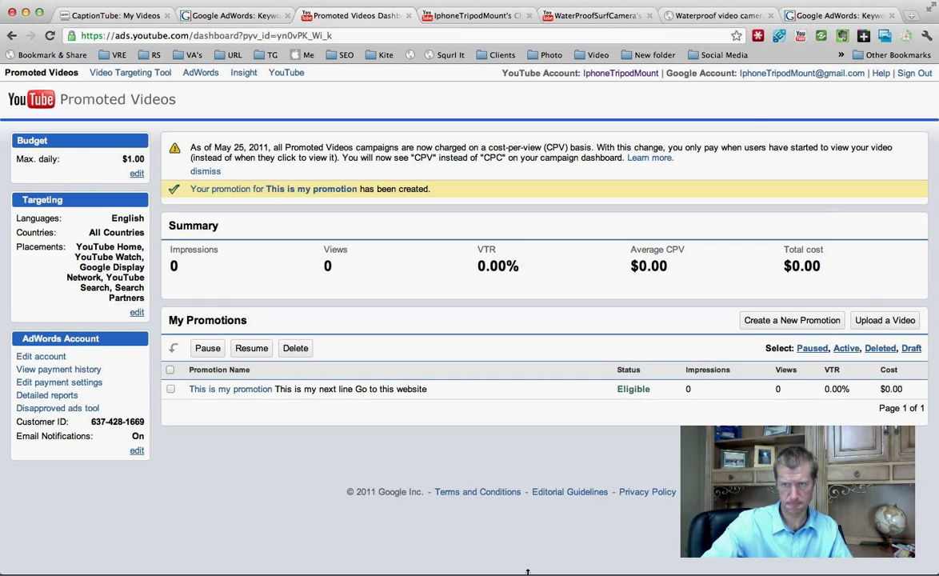
Go to the channel's uploaded videos and open the info of "Using An Xshot Pocket With A Tripod" for editing.
{"action": "left_click", "coordinate": [614, 74]}
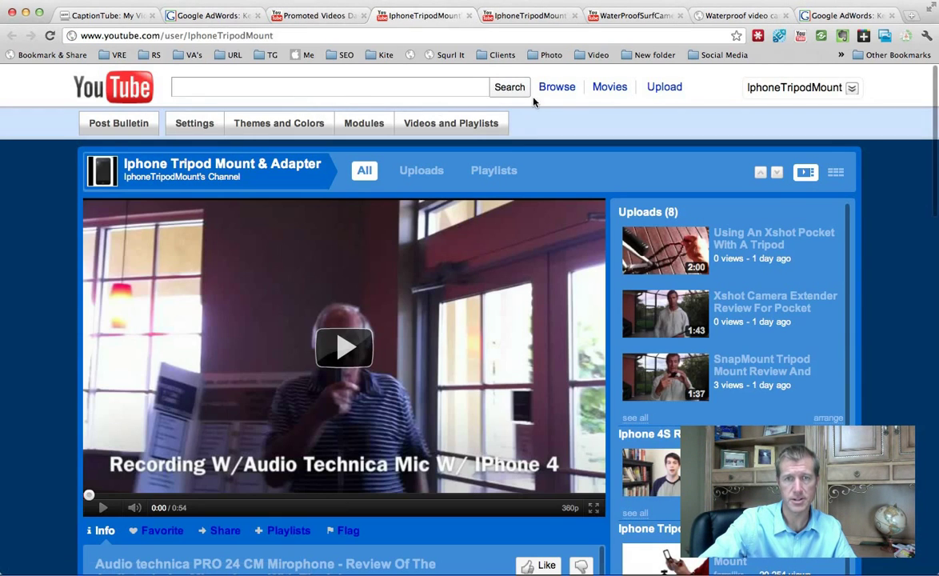
{"action": "left_click", "coordinate": [795, 90]}
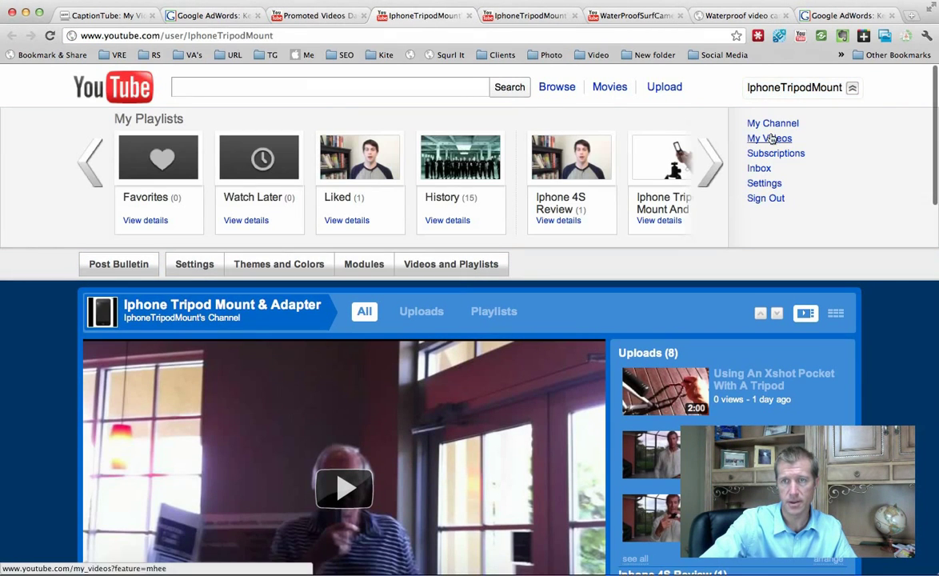
{"action": "left_click", "coordinate": [769, 138]}
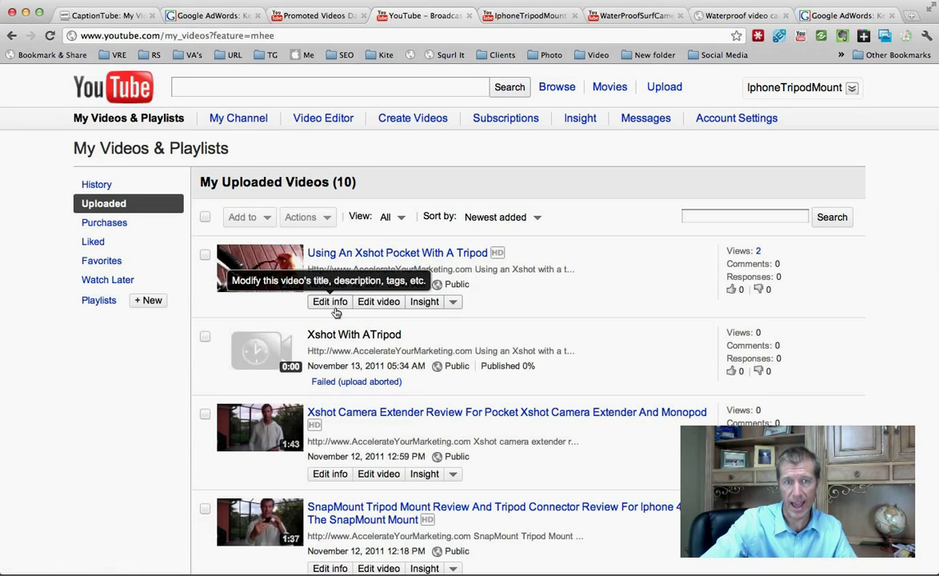
{"action": "left_click", "coordinate": [413, 261]}
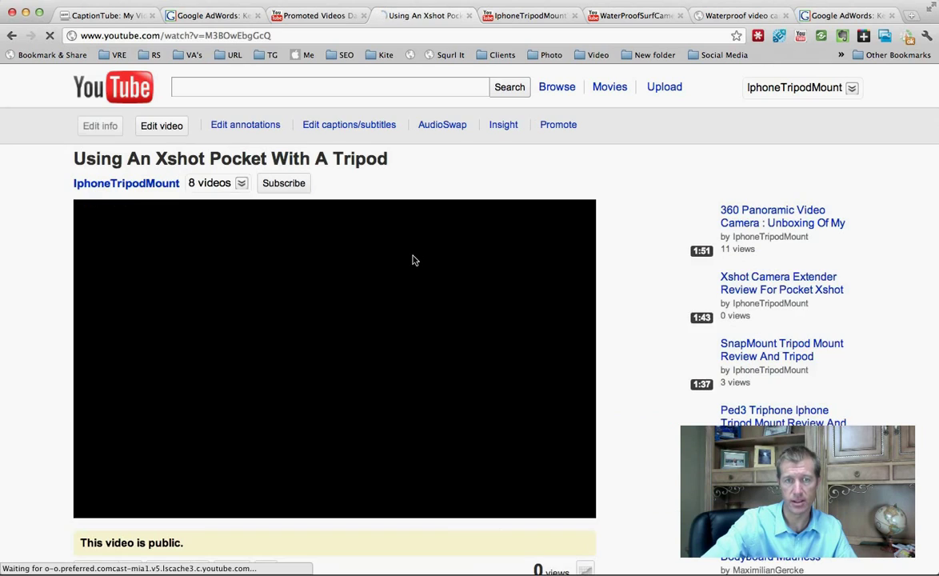
{"action": "left_click", "coordinate": [12, 35]}
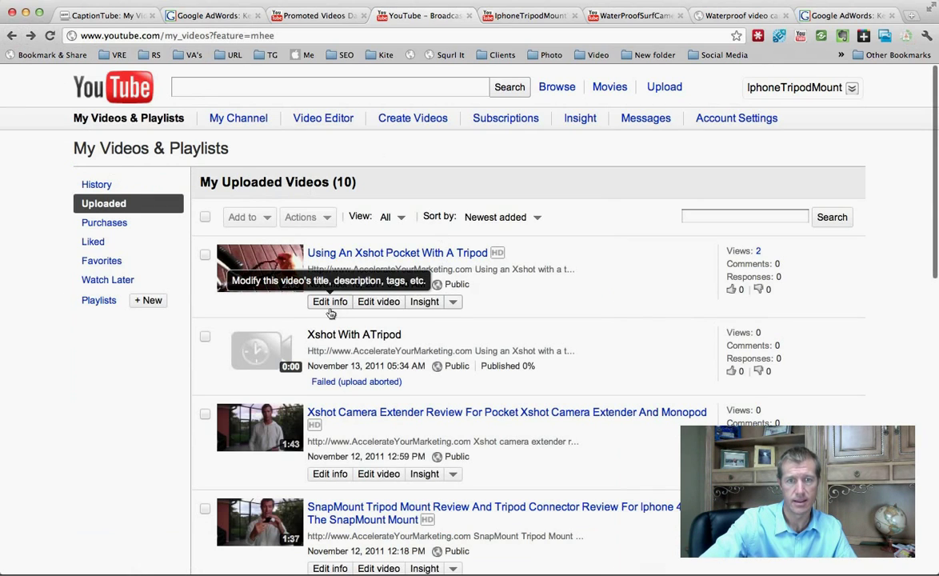
{"action": "left_click", "coordinate": [330, 307]}
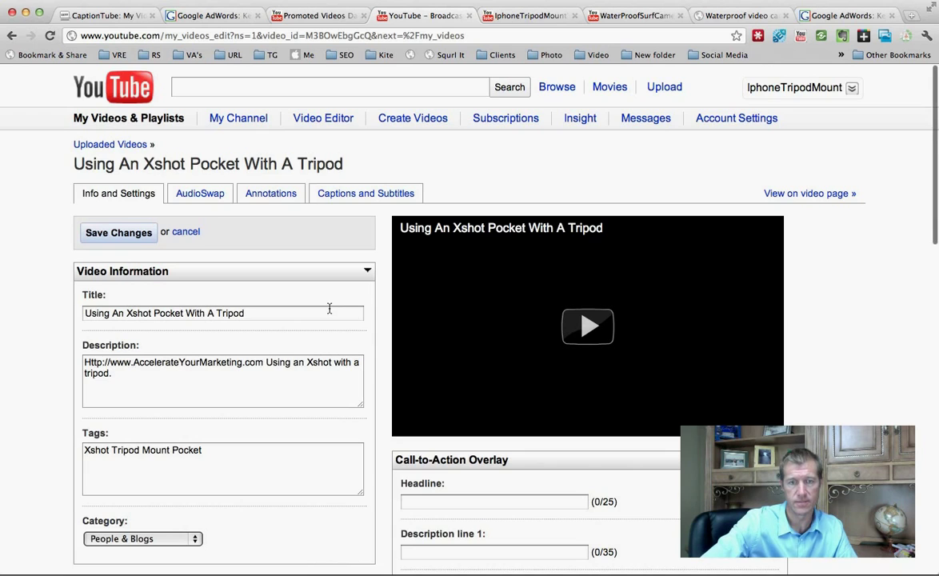
Examine the Call-to-Action Overlay fields: headline, two description lines, image URL, display URL and destination URL.
{"action": "scroll", "coordinate": [329, 309], "scroll_direction": "down", "scroll_amount": 3}
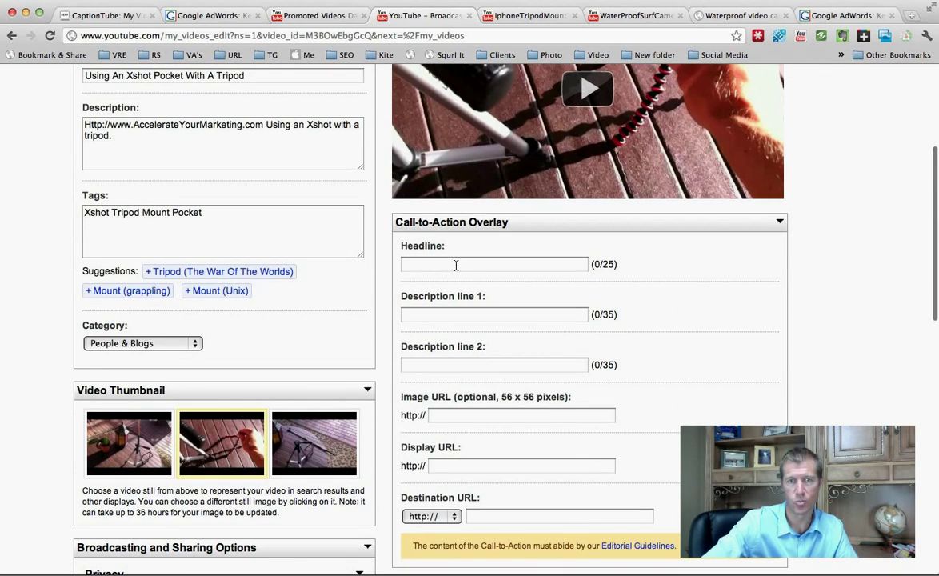
{"action": "scroll", "coordinate": [456, 264], "scroll_direction": "down", "scroll_amount": 2}
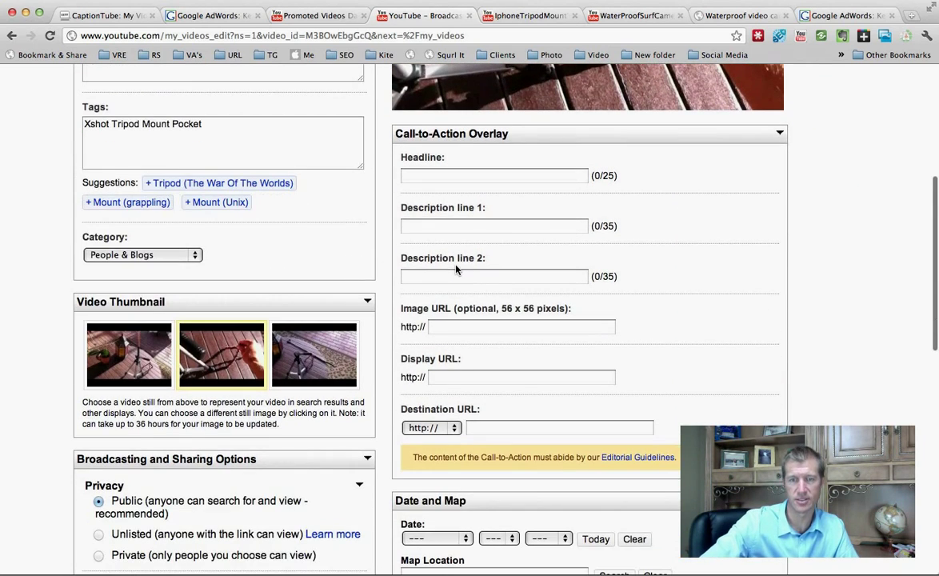
{"action": "scroll", "coordinate": [456, 269], "scroll_direction": "up", "scroll_amount": 1}
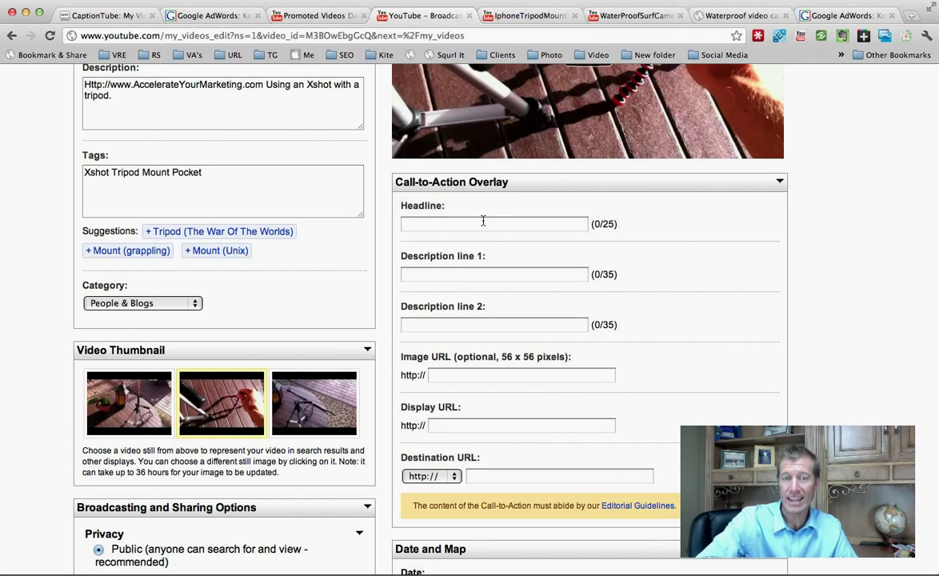
{"action": "left_click", "coordinate": [483, 223]}
{"action": "left_click", "coordinate": [476, 274]}
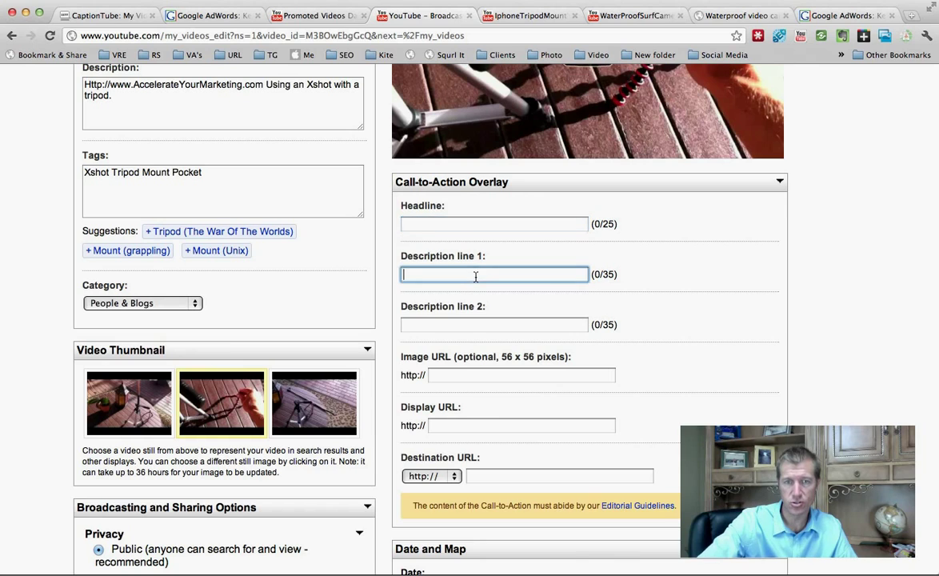
{"action": "left_click", "coordinate": [466, 324]}
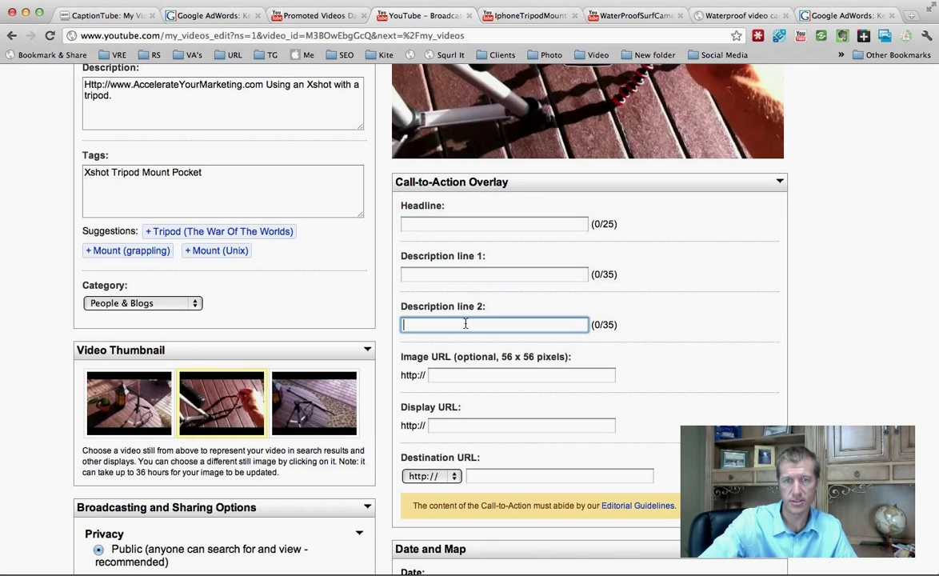
{"action": "left_click", "coordinate": [457, 374]}
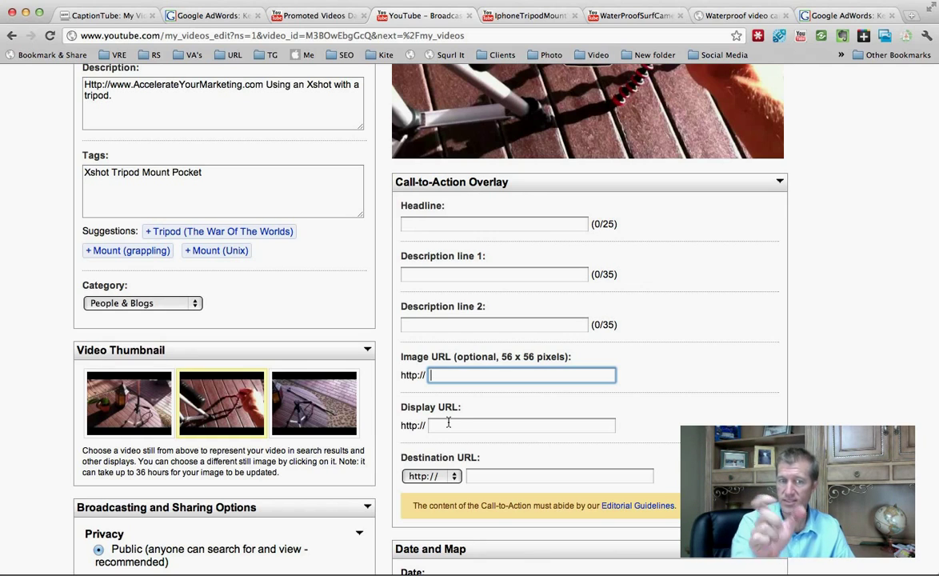
{"action": "left_click", "coordinate": [531, 477]}
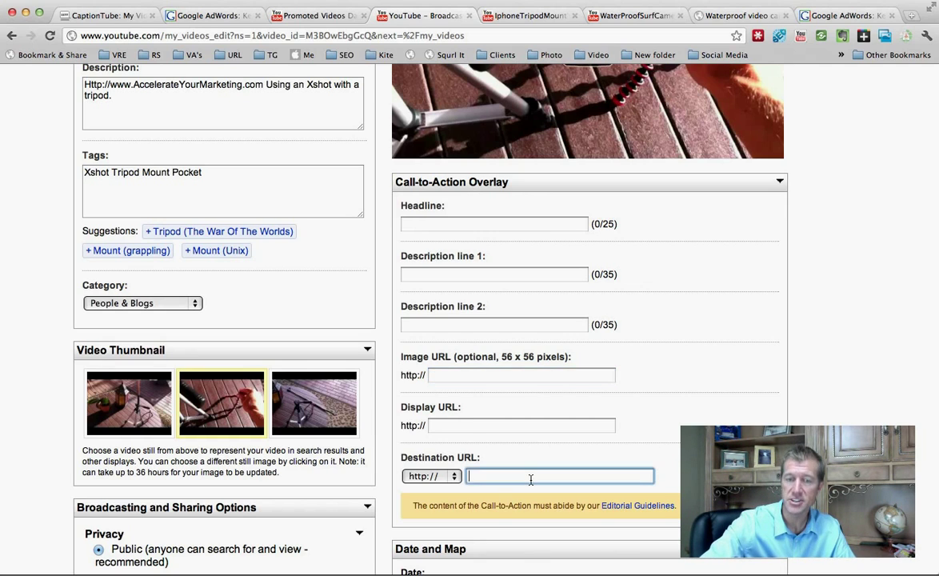
{"action": "left_click", "coordinate": [676, 3]}
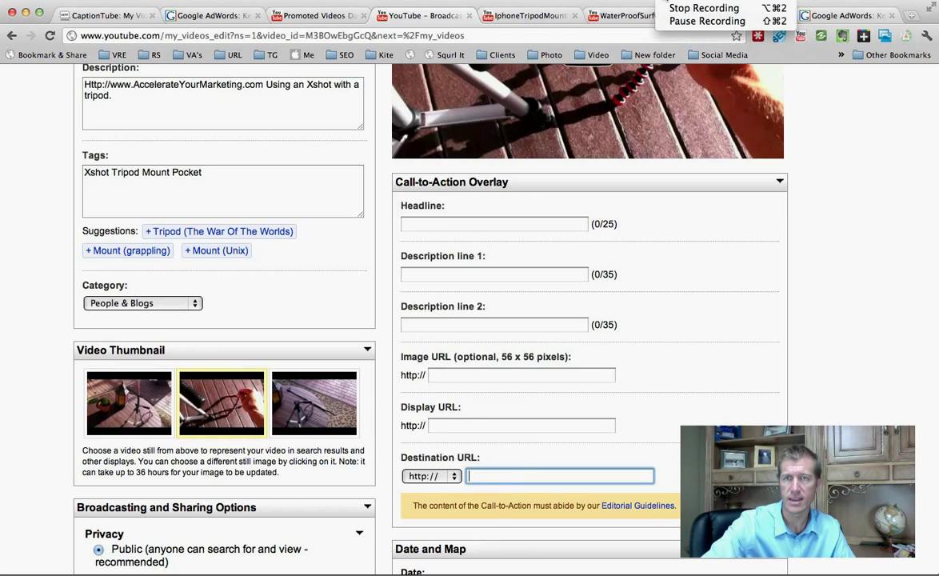
{"action": "left_click", "coordinate": [677, 22]}
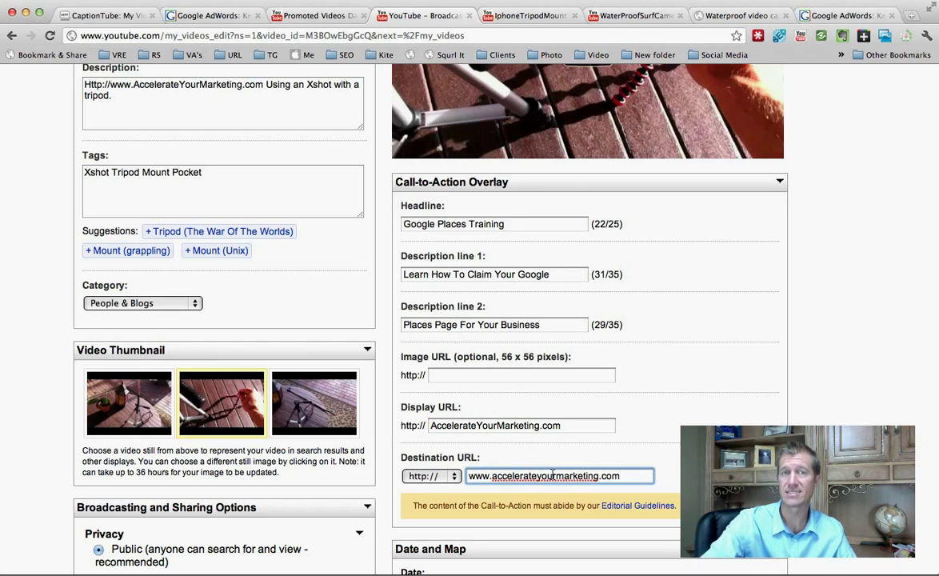
Save the video's details with the completed Call-to-Action Overlay.
{"action": "scroll", "coordinate": [552, 475], "scroll_direction": "down", "scroll_amount": 2}
{"action": "scroll", "coordinate": [552, 475], "scroll_direction": "up", "scroll_amount": 6}
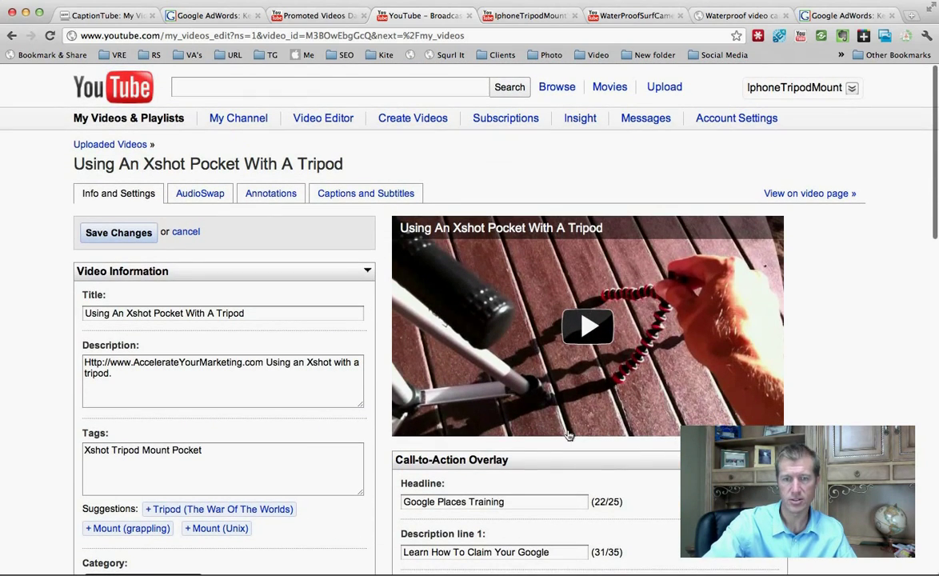
{"action": "left_click", "coordinate": [137, 237]}
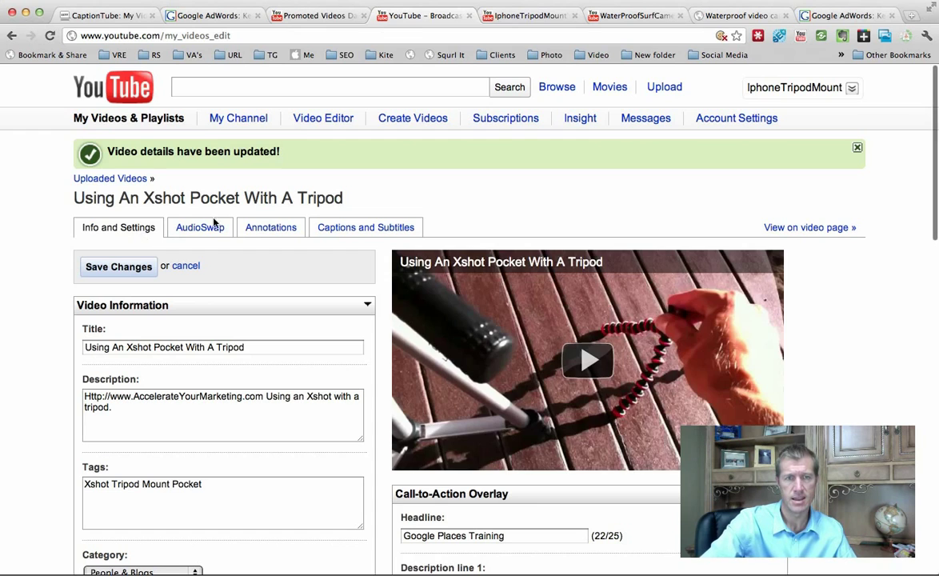
View the video's page and, with playback paused, test the "Google Places Training" overlay link to the external website.
{"action": "left_click", "coordinate": [772, 228]}
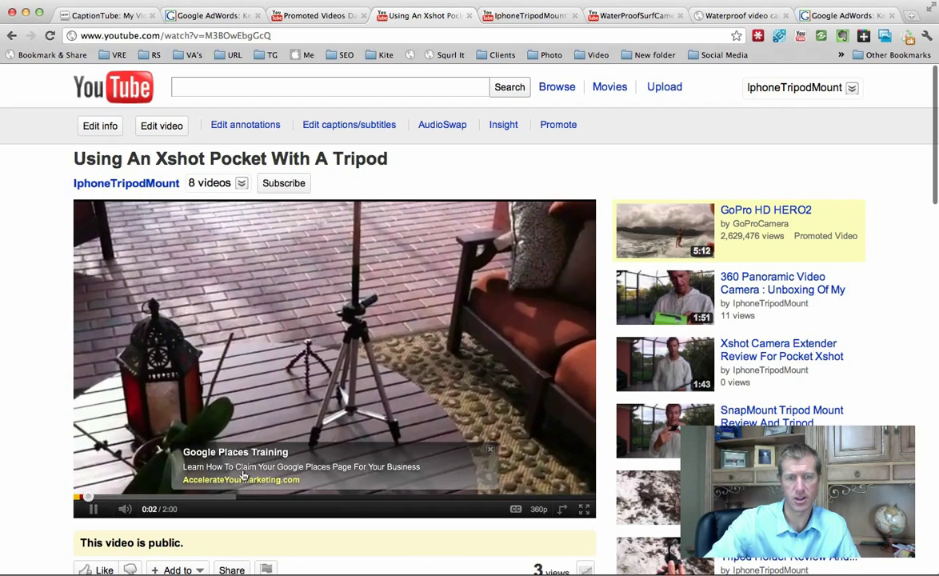
{"action": "left_click", "coordinate": [92, 509]}
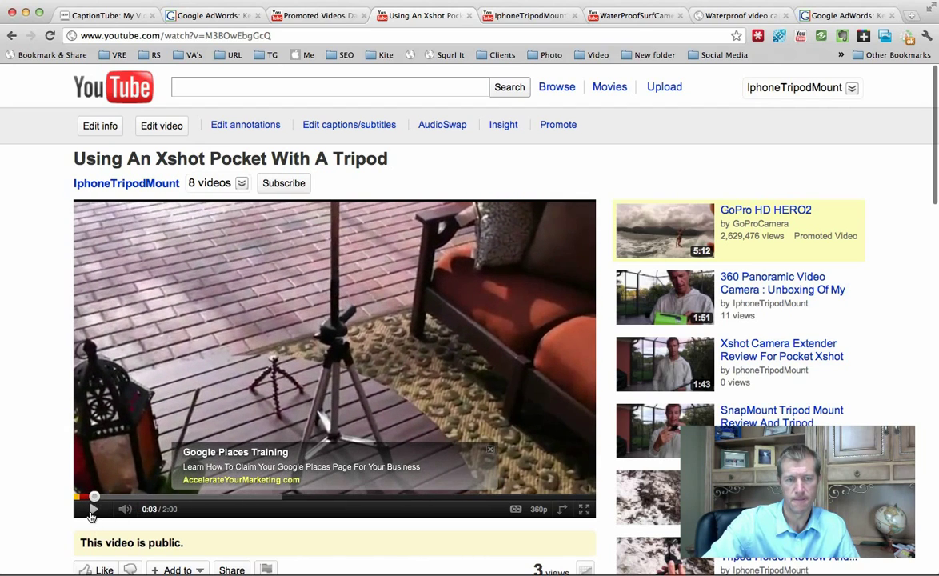
{"action": "left_click", "coordinate": [282, 472]}
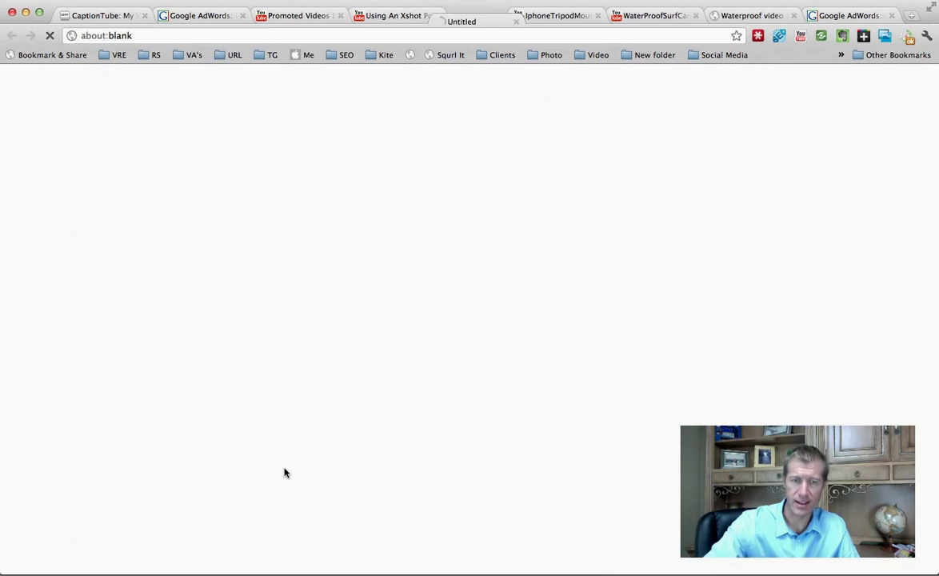